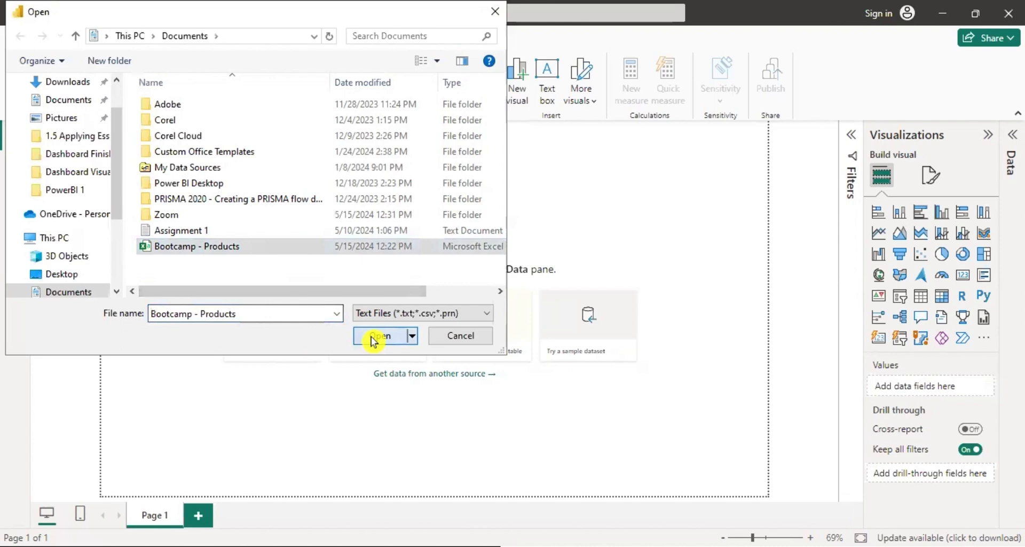
# - Open the Bootcamp - Products file and load its comma-delimited data into the report
pyautogui.click(372, 336)
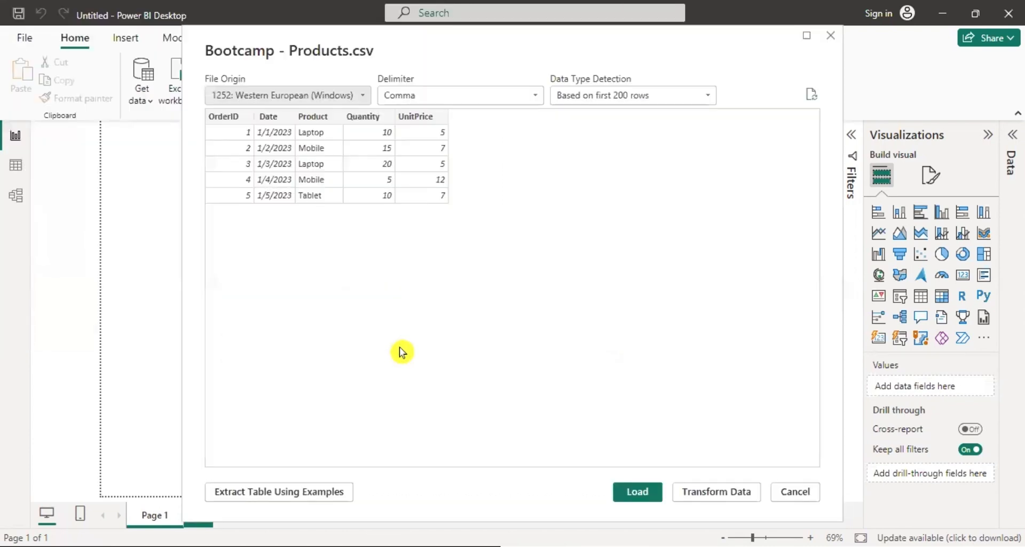
pyautogui.click(637, 492)
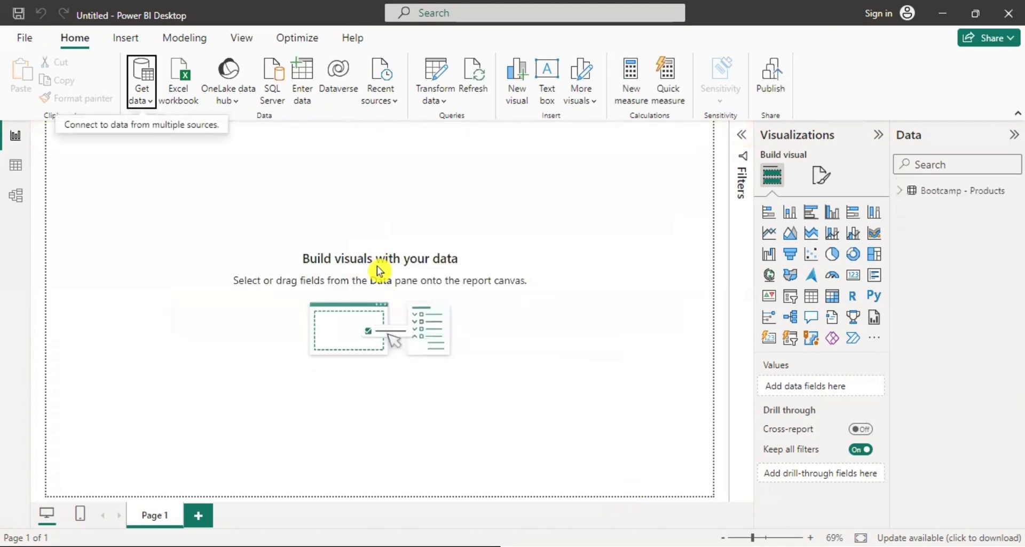
# - Show the imported Bootcamp - Products table in Table view and rename it SalesData
pyautogui.click(16, 167)
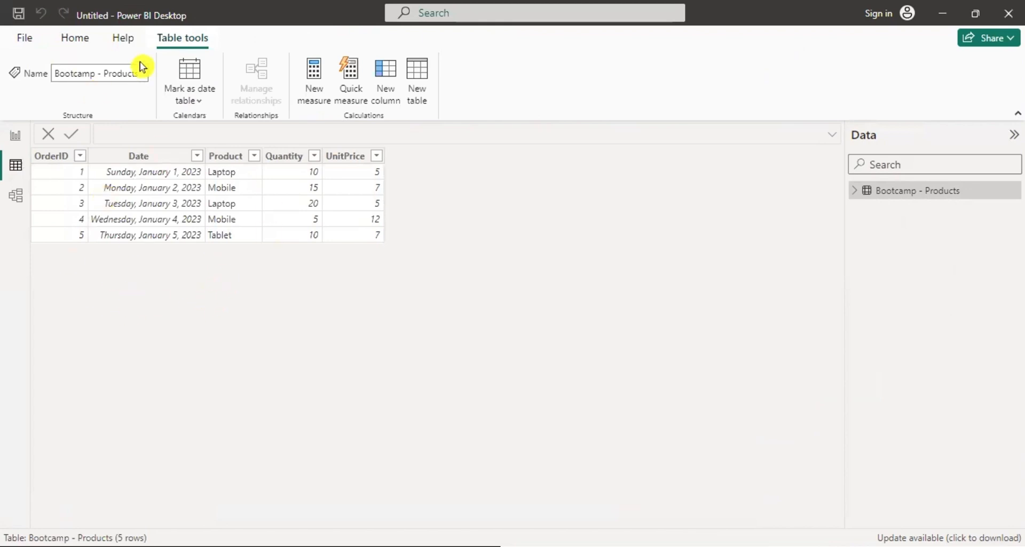
pyautogui.click(82, 74)
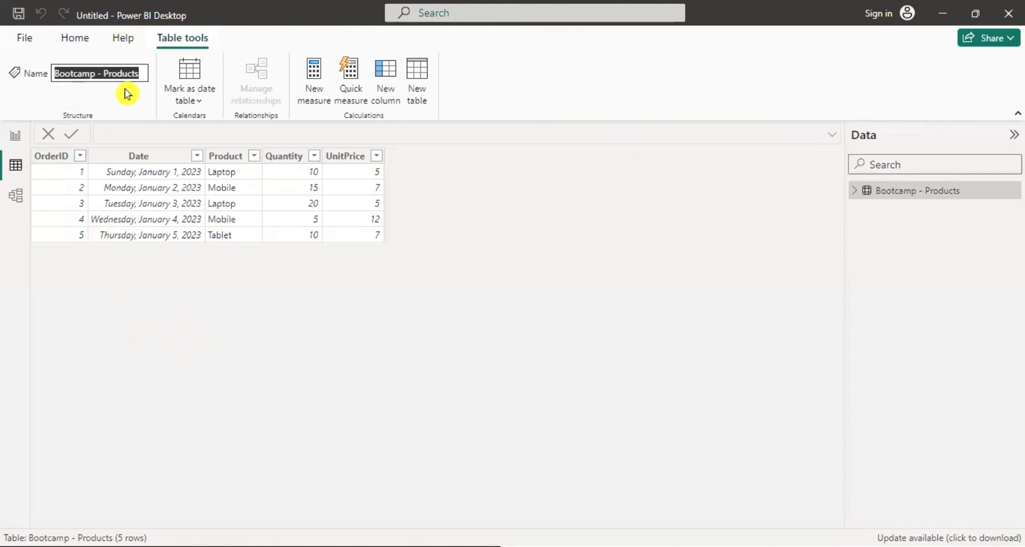
pyautogui.write('SalesData')
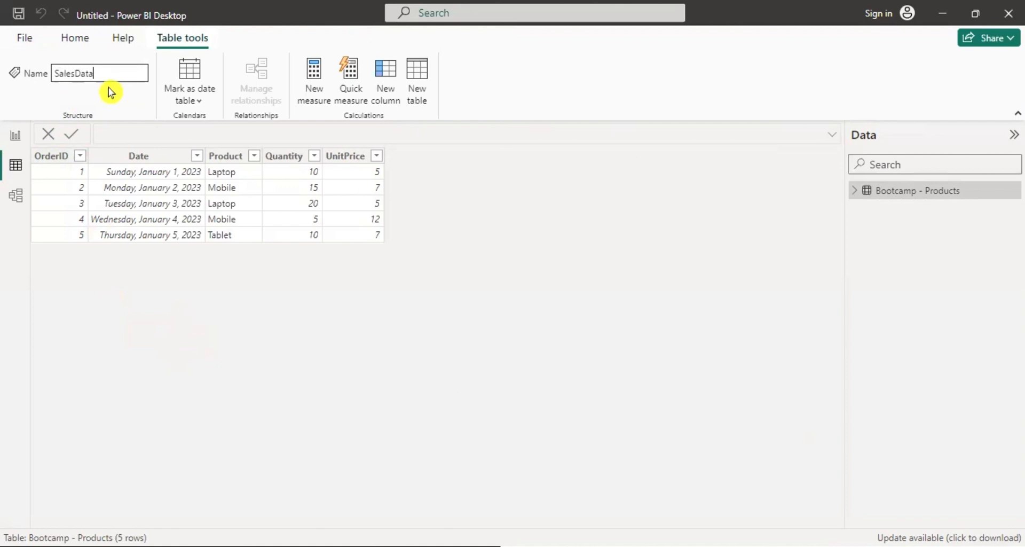
pyautogui.press('Return')
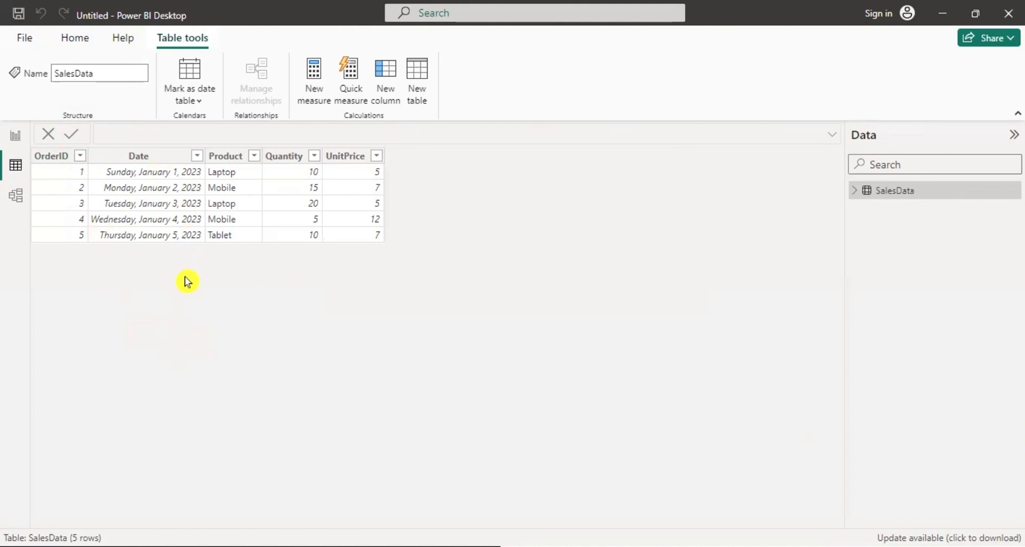
# - Add a calculated column to SalesData with the formula TotalPrice=SalesData[Quantity]*SalesData[UnitPrice]
pyautogui.click(52, 156)
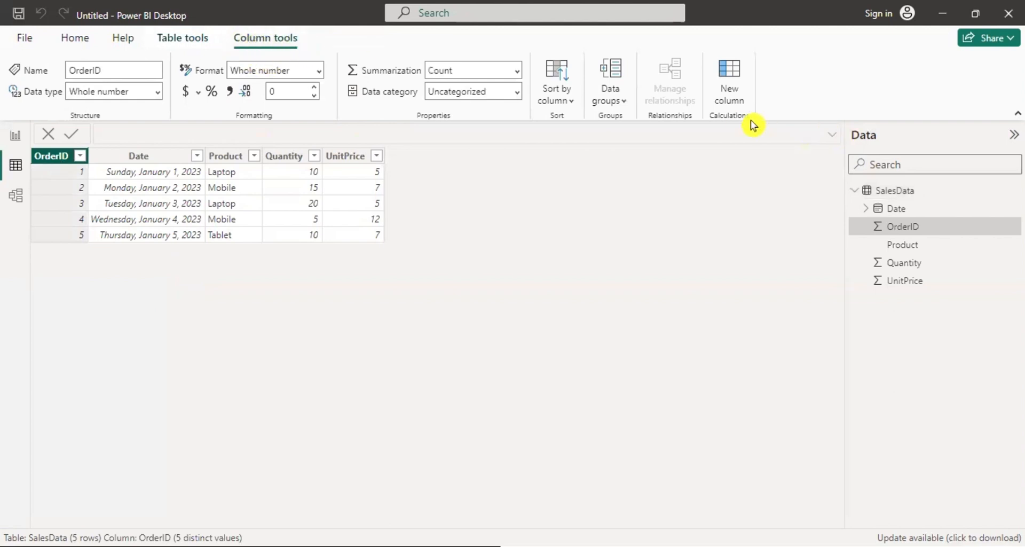
pyautogui.click(732, 98)
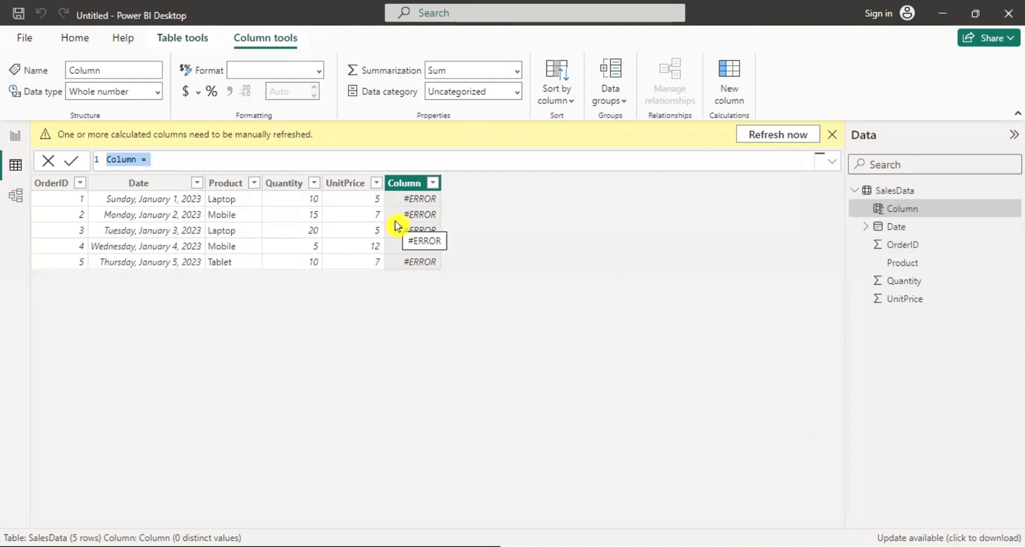
pyautogui.press('BackSpace')
pyautogui.write('T')
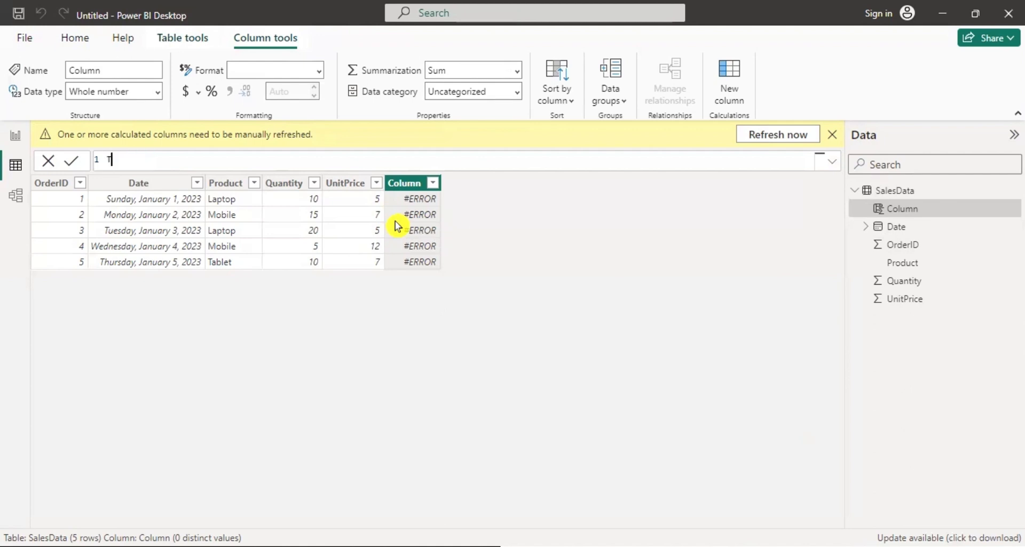
pyautogui.write('otalPrice=')
pyautogui.write('Sa')
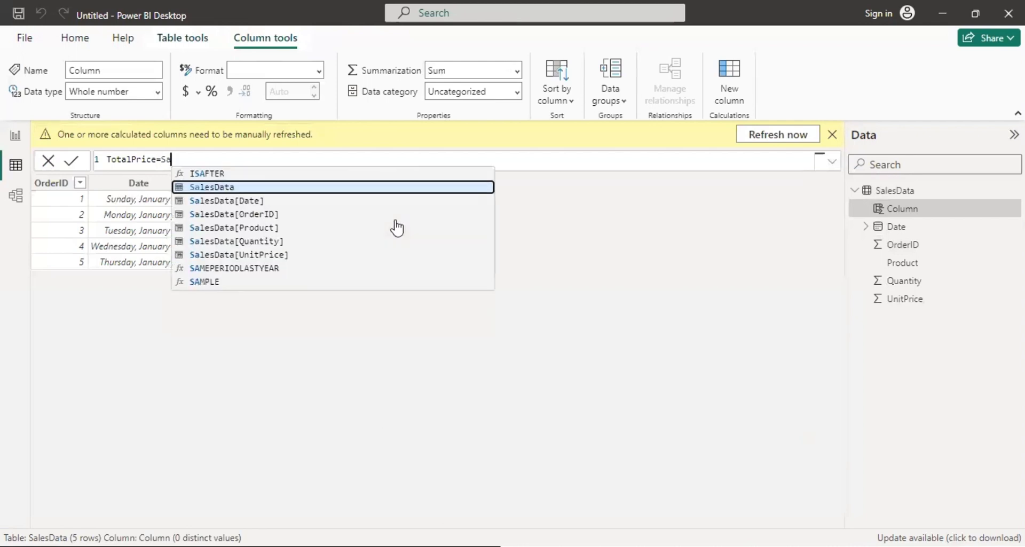
pyautogui.write('lesData')
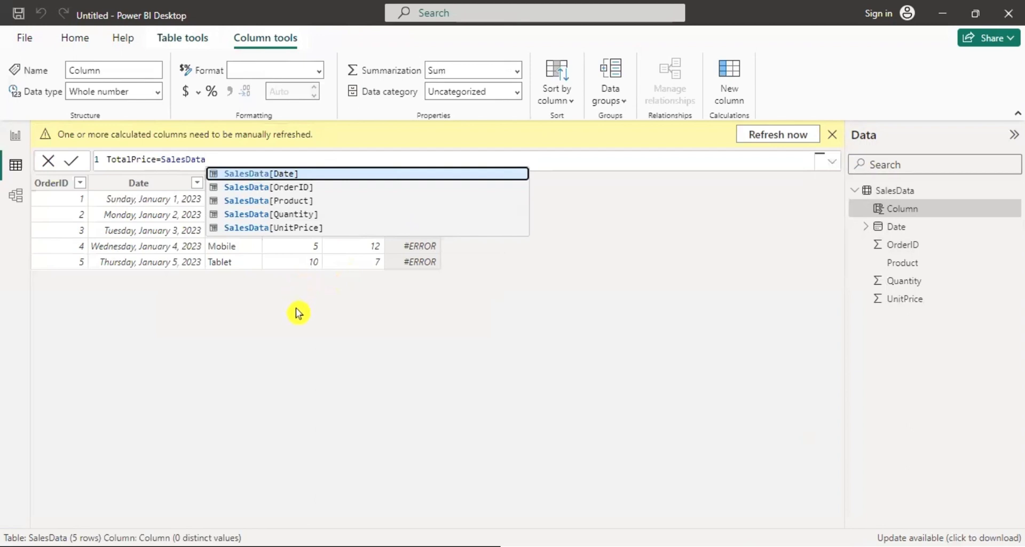
pyautogui.write('[')
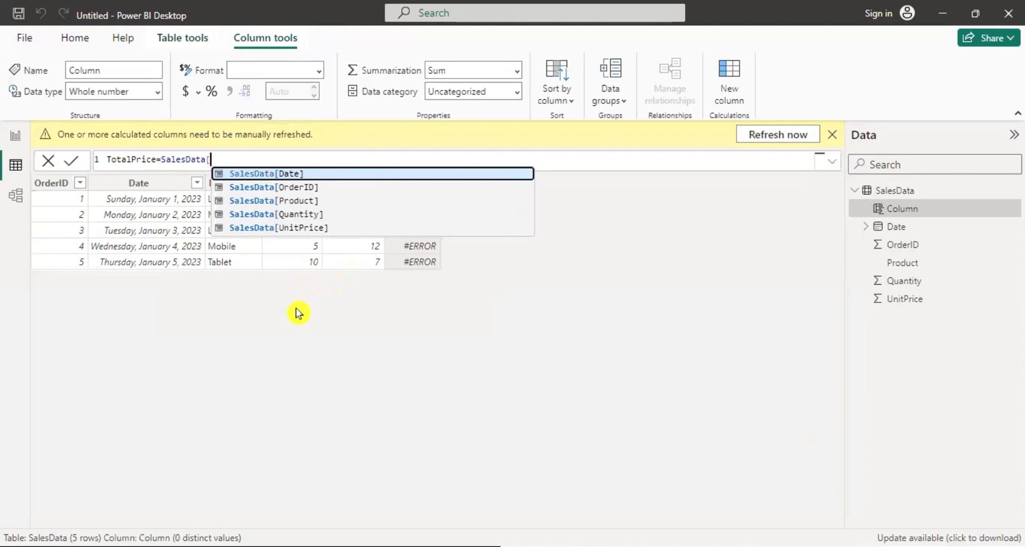
pyautogui.write('Quantity')
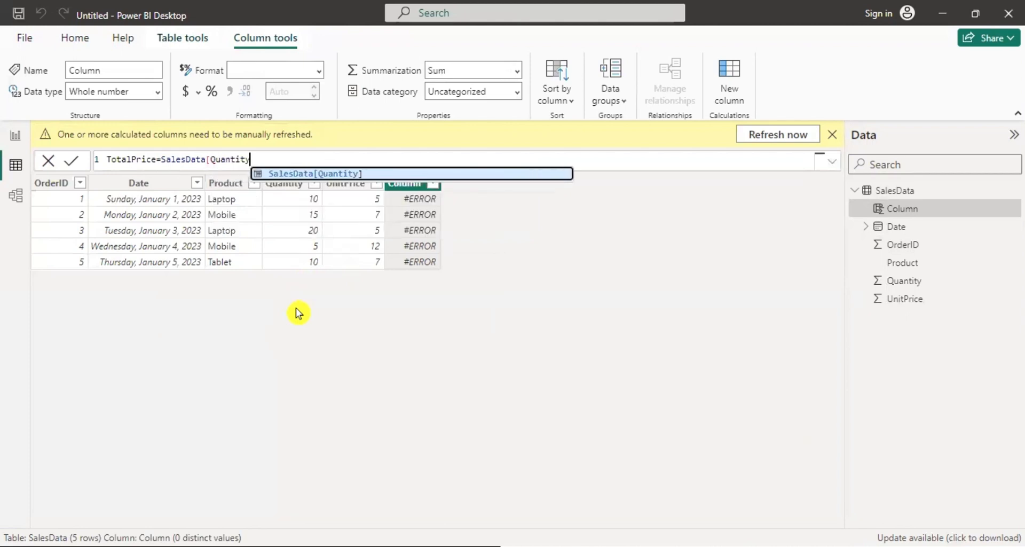
pyautogui.write(']')
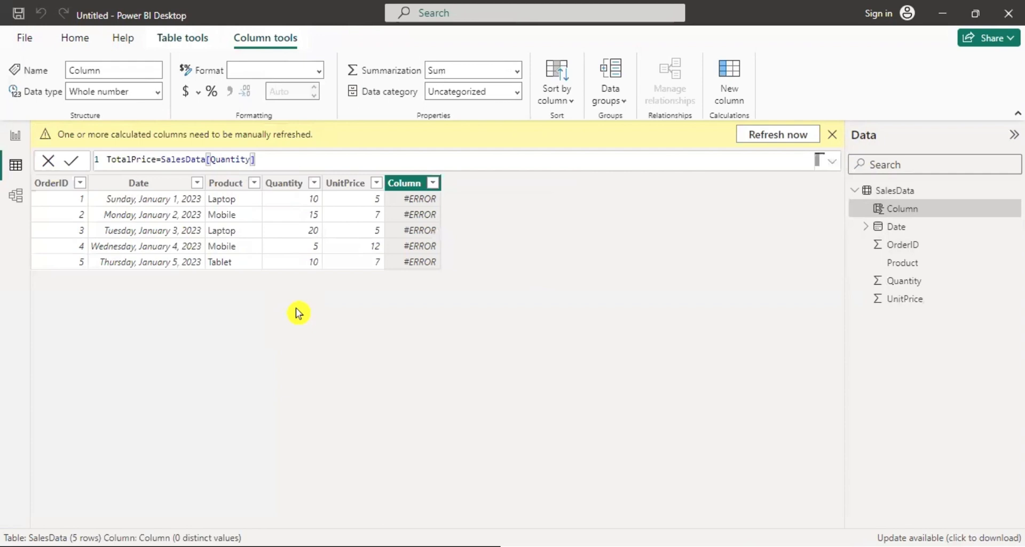
pyautogui.write('*Sale')
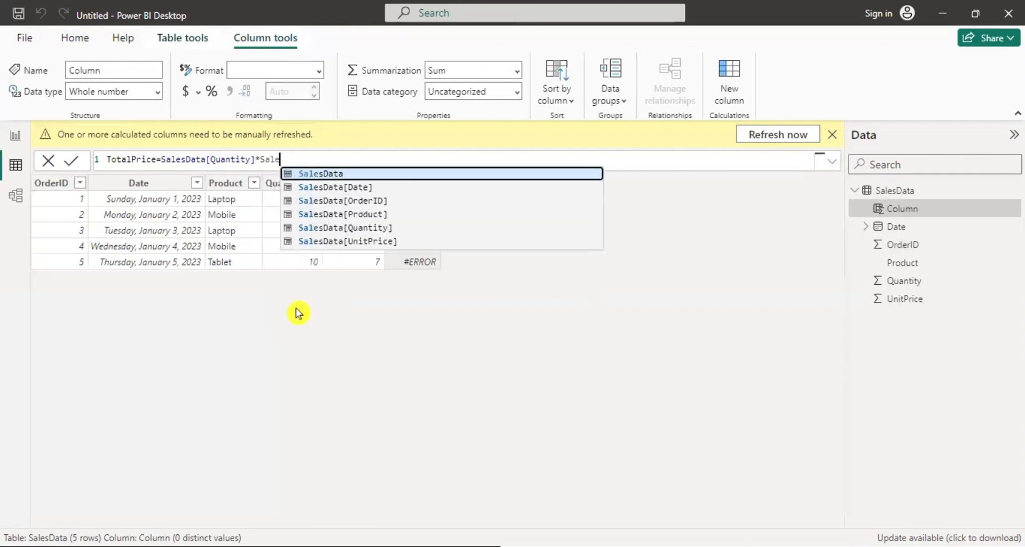
pyautogui.write('sData')
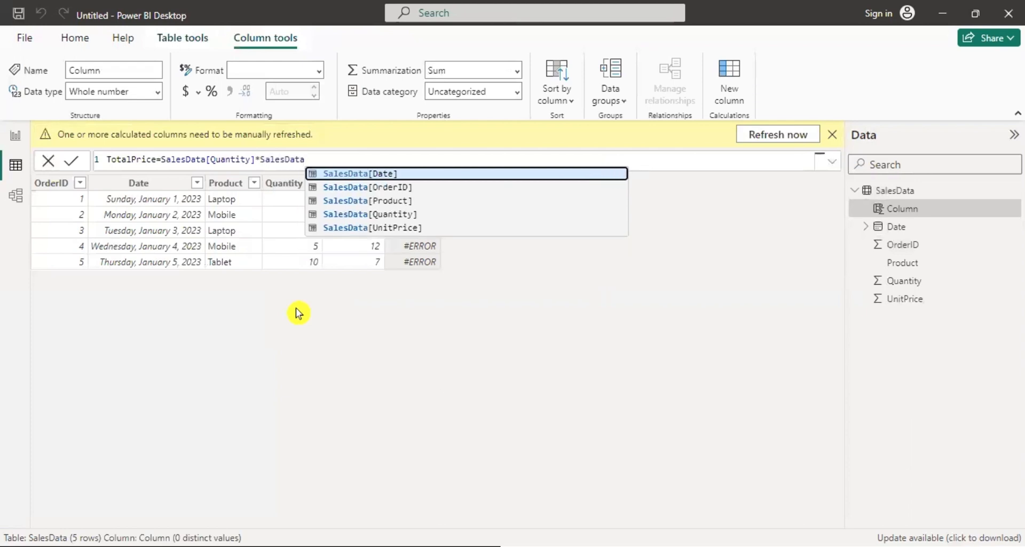
pyautogui.write('[')
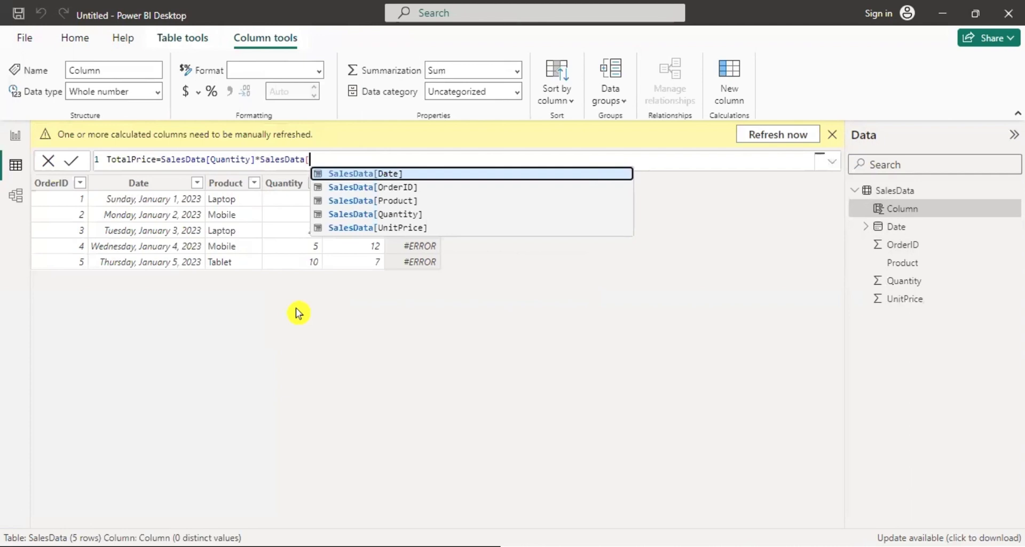
pyautogui.write('Unit')
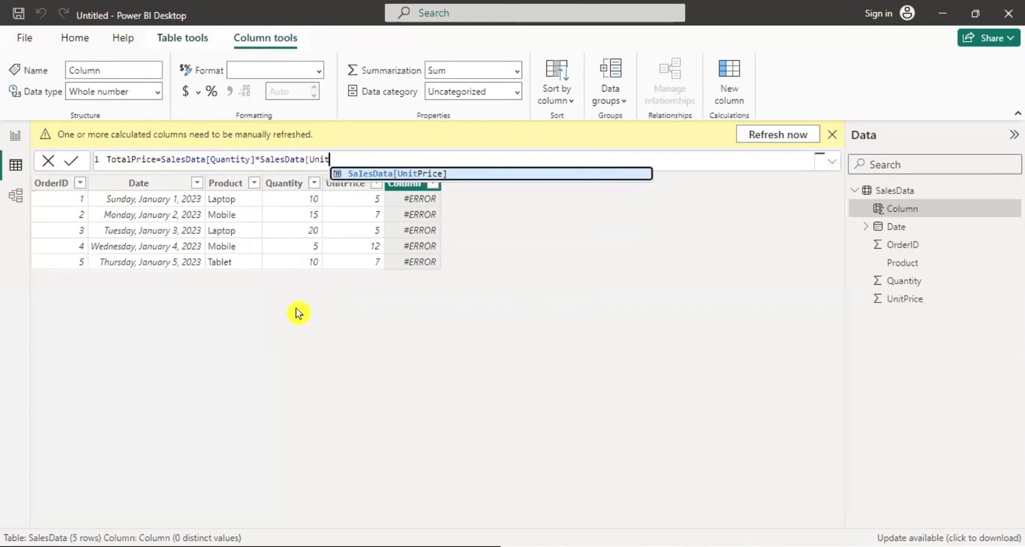
pyautogui.write('Price')
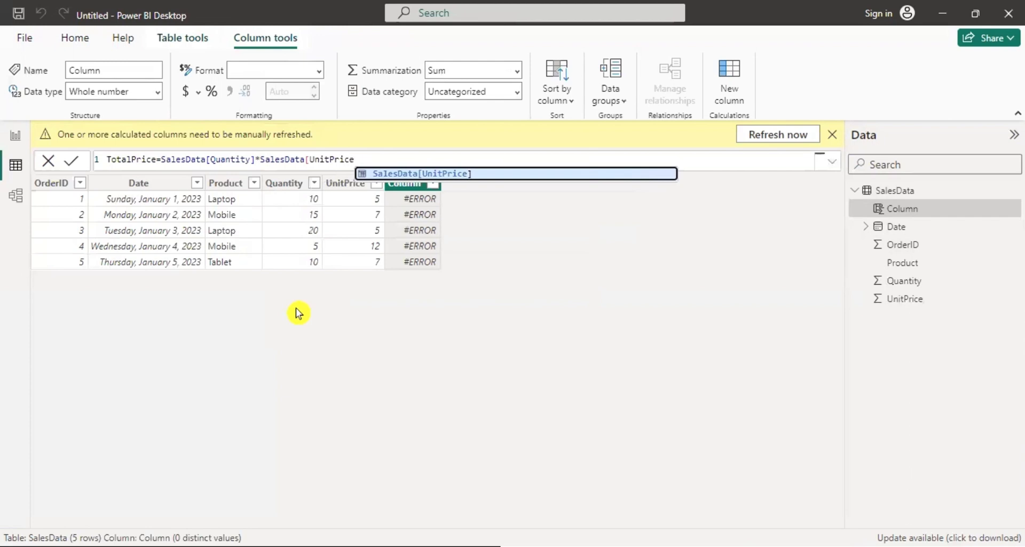
pyautogui.write(']')
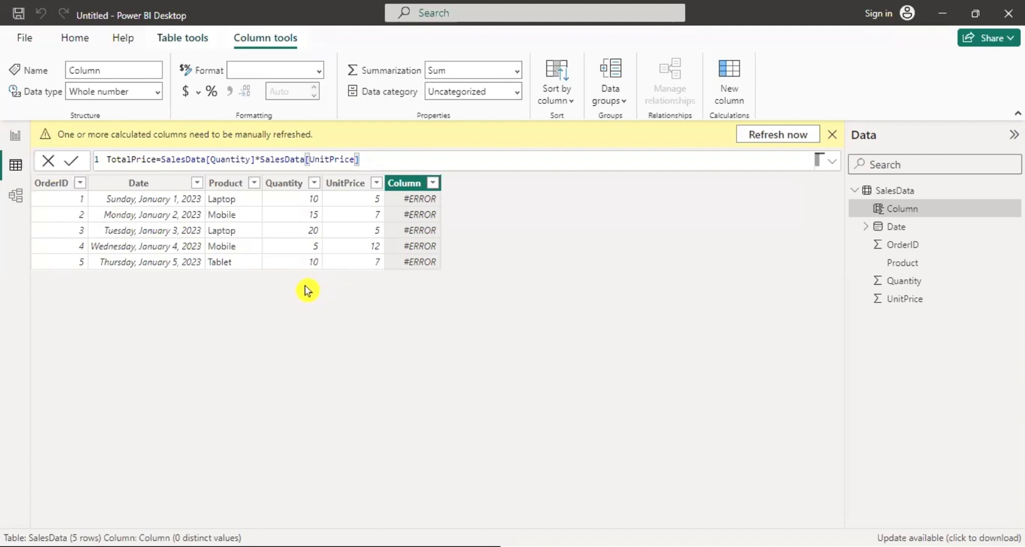
pyautogui.press('Return')
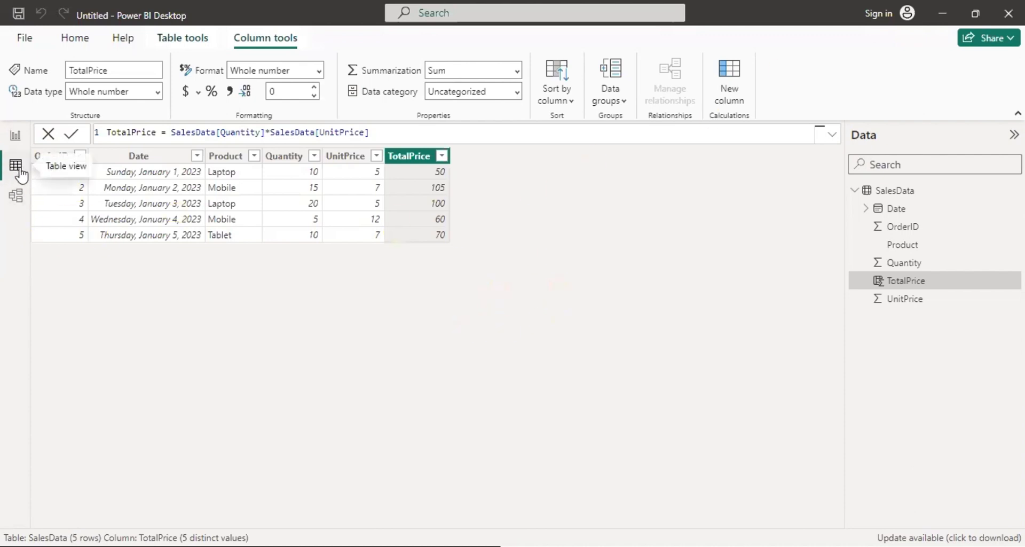
# - Create a measure in the SalesData table with the formula TotalSales=SUM(SalesData[TotalPrice])
pyautogui.click(180, 39)
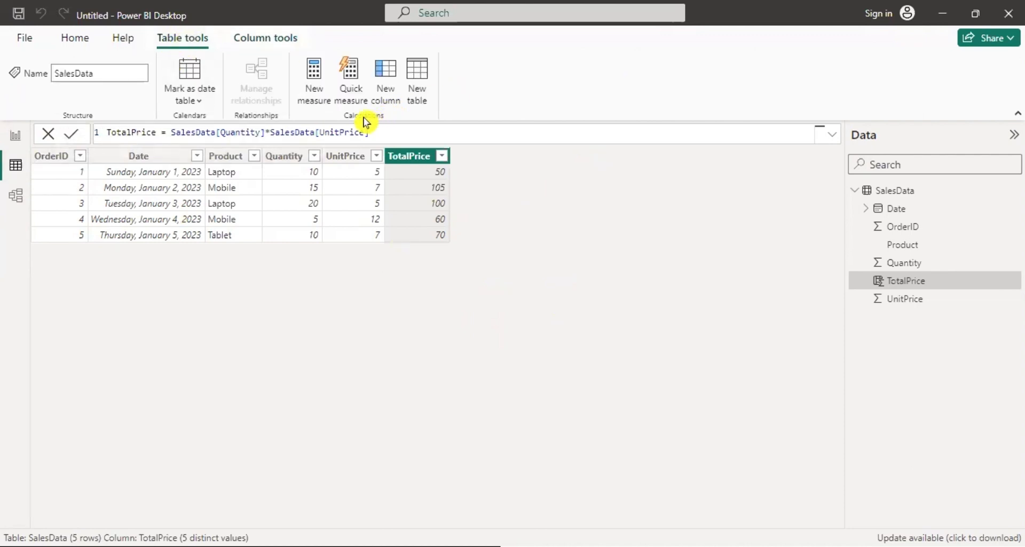
pyautogui.click(317, 103)
pyautogui.click(316, 102)
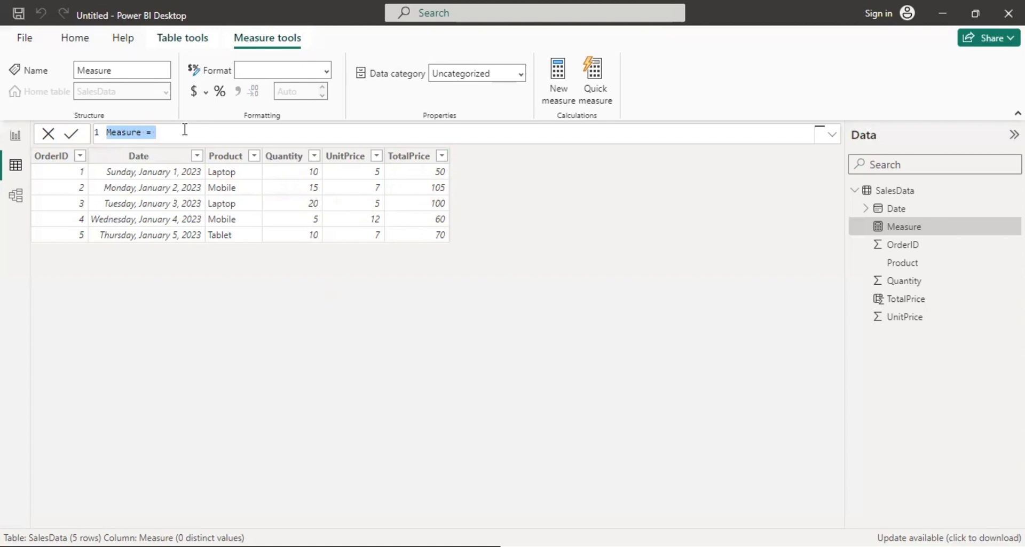
pyautogui.write('TotalS')
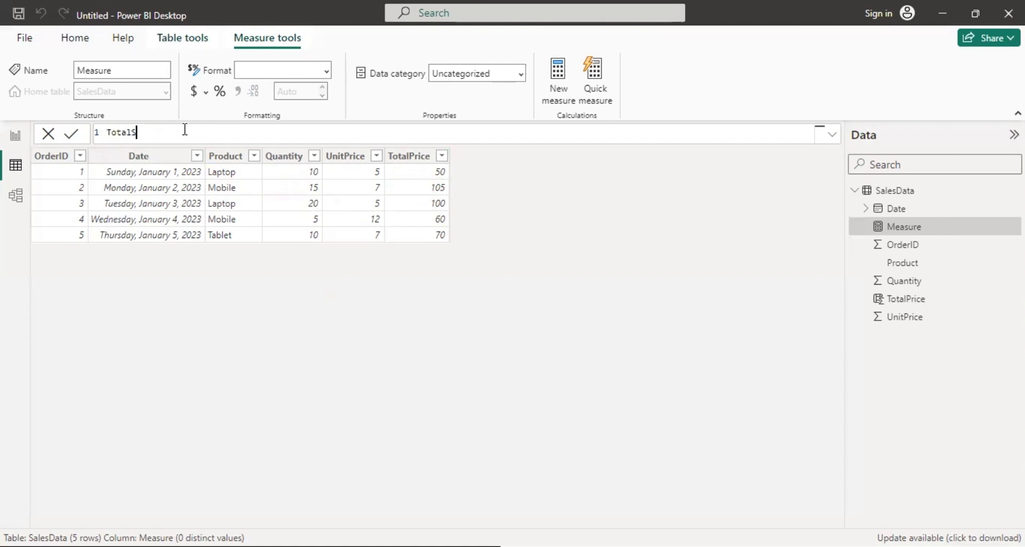
pyautogui.write('ales=')
pyautogui.write('SUM')
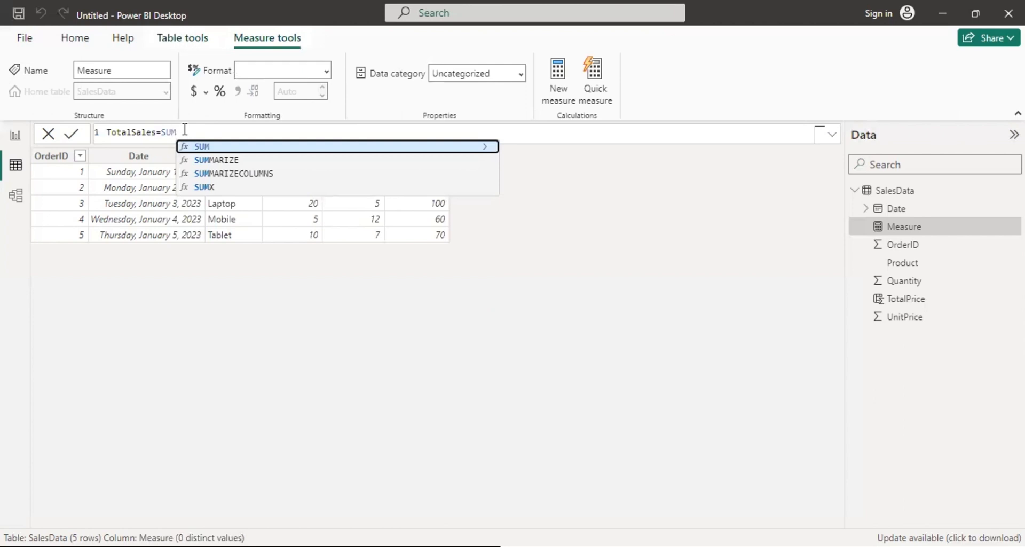
pyautogui.write('(')
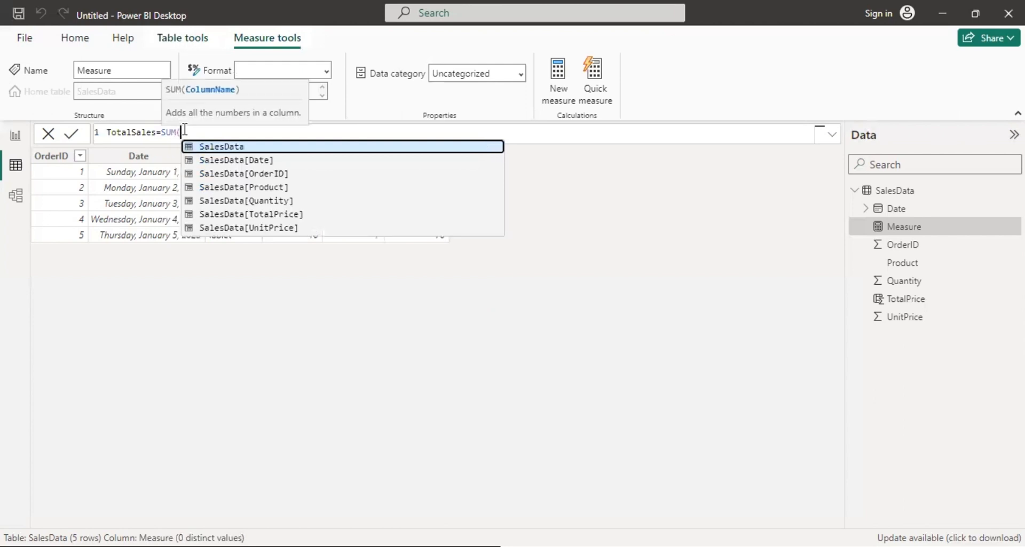
pyautogui.write('Sales')
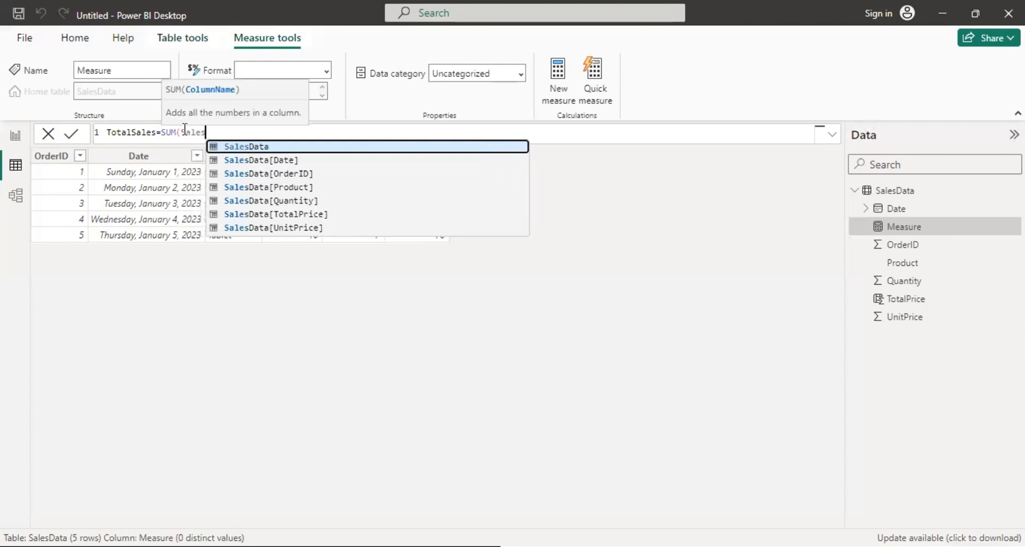
pyautogui.write('Data')
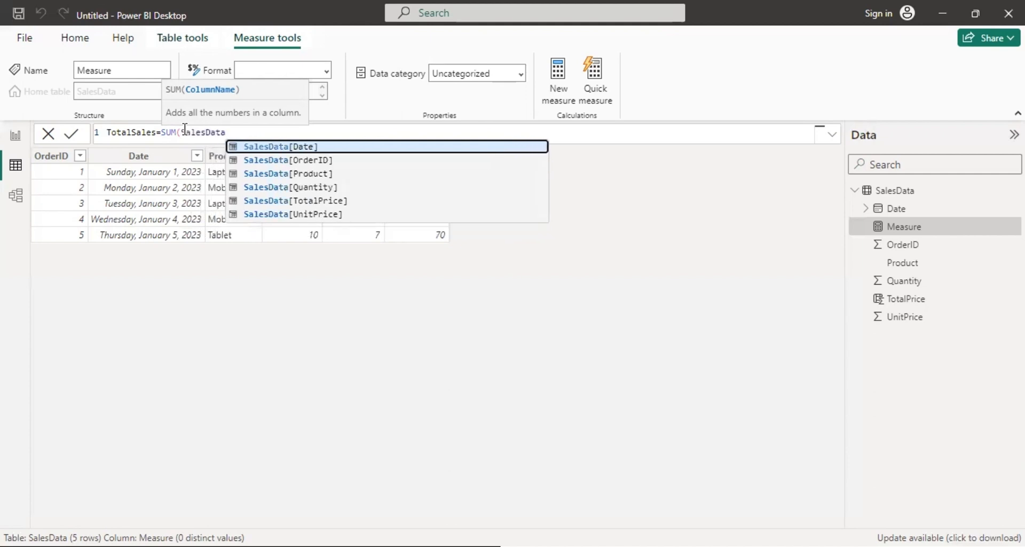
pyautogui.write('[')
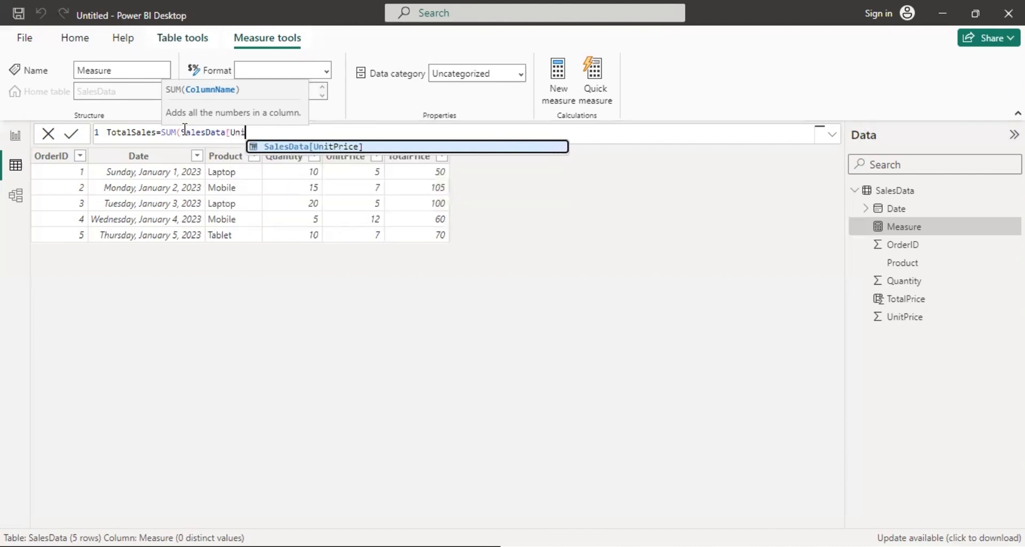
pyautogui.write('TotalP')
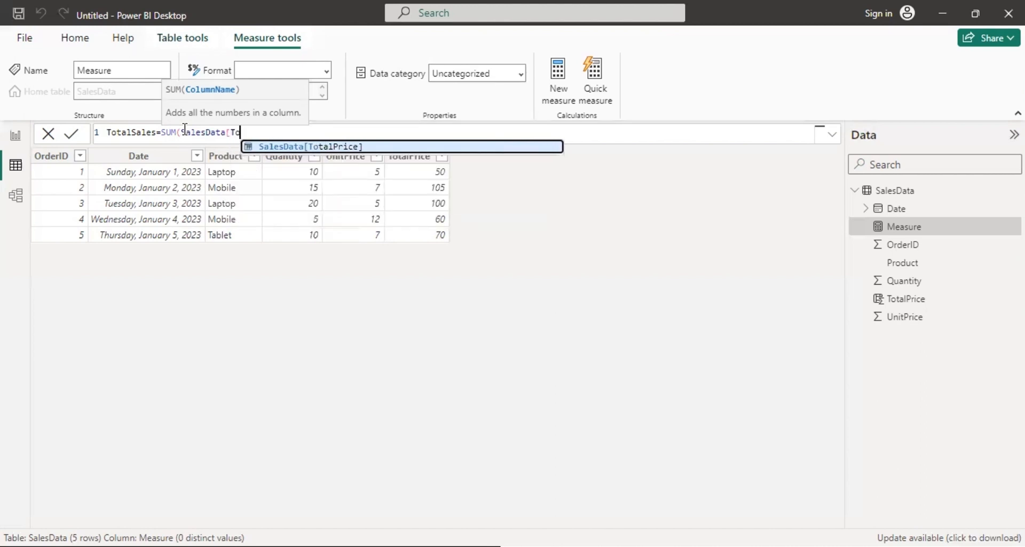
pyautogui.write('rice')
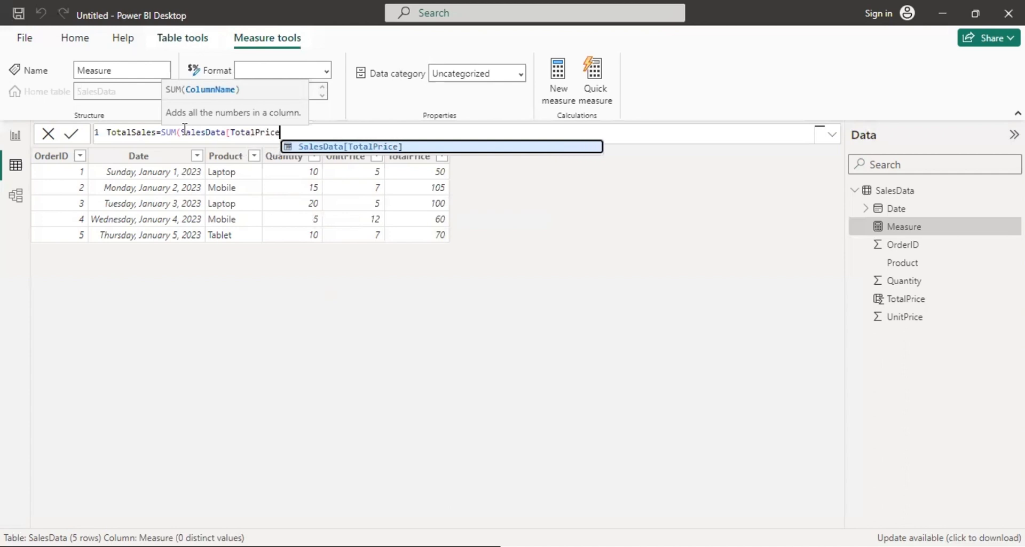
pyautogui.write(']')
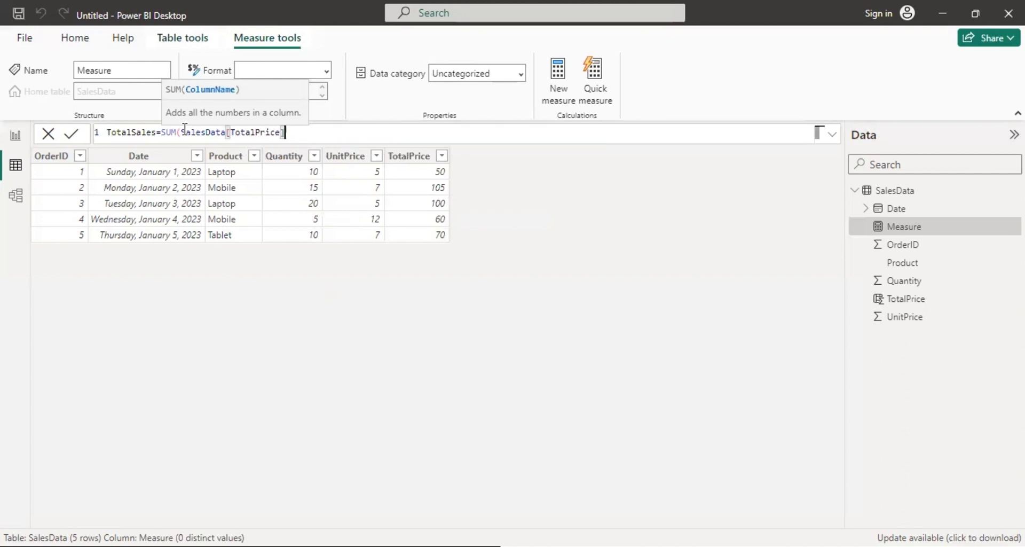
pyautogui.click(185, 132)
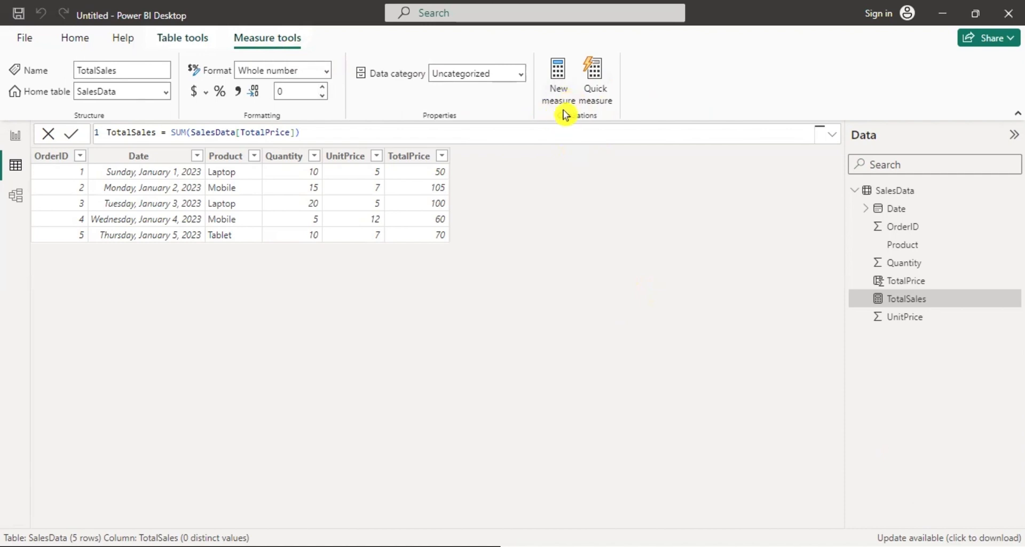
# - Create a measure in the SalesData table with the formula AverageUnitPrice=AVERAGE(SalesData[UnitPrice])
pyautogui.click(181, 43)
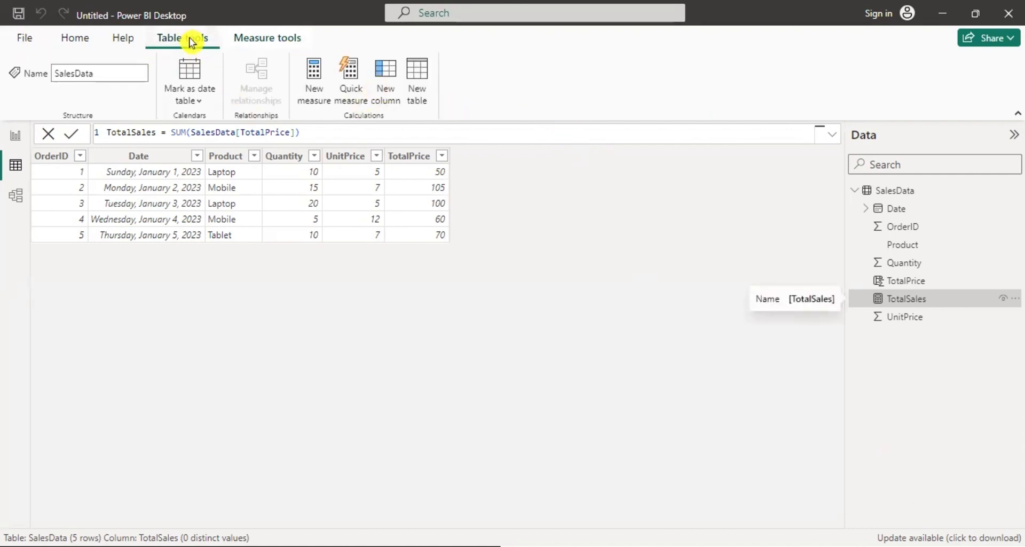
pyautogui.click(310, 96)
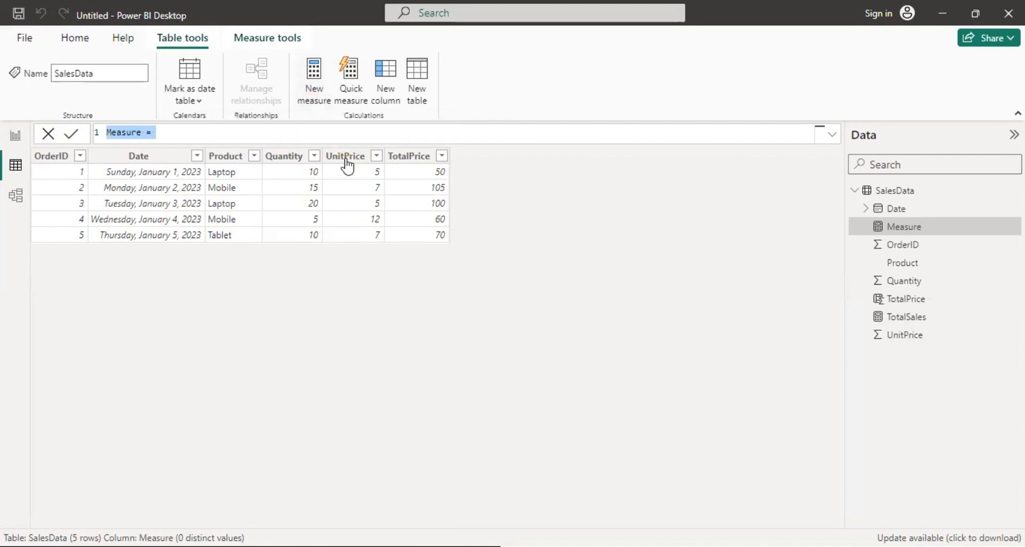
pyautogui.click(316, 140)
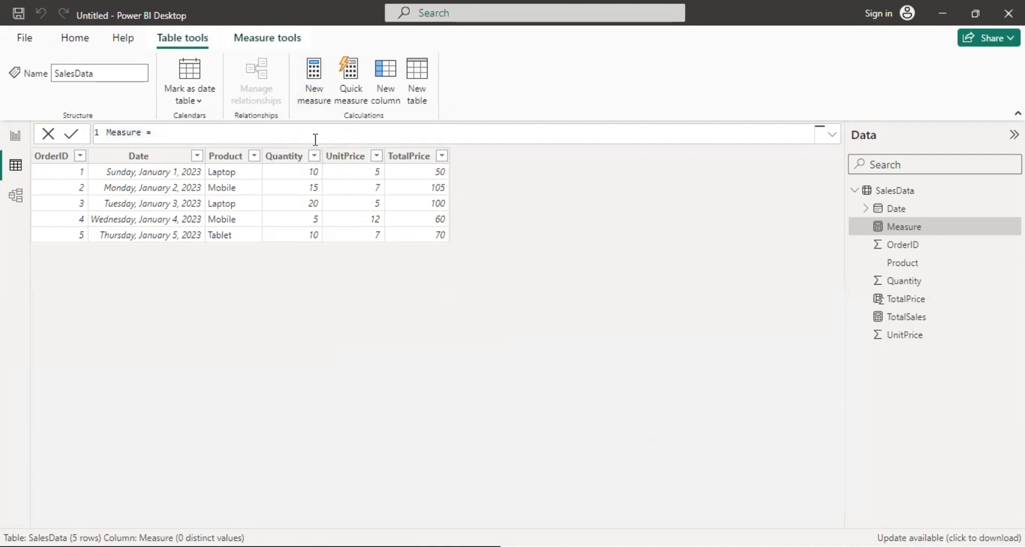
pyautogui.press('BackSpace')
pyautogui.press('BackSpace')
pyautogui.press('BackSpace')
pyautogui.press('BackSpace')
pyautogui.press('BackSpace')
pyautogui.press('BackSpace')
pyautogui.press('BackSpace')
pyautogui.press('BackSpace')
pyautogui.press('BackSpace')
pyautogui.press('BackSpace')
pyautogui.write('AverageUnitPrice=')
pyautogui.write('AVERAGE')
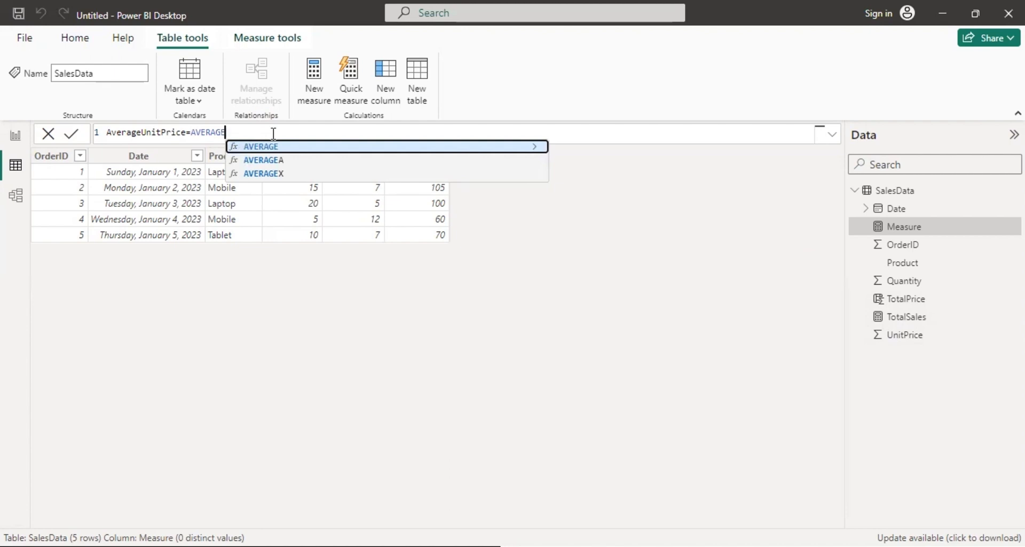
pyautogui.write('(S')
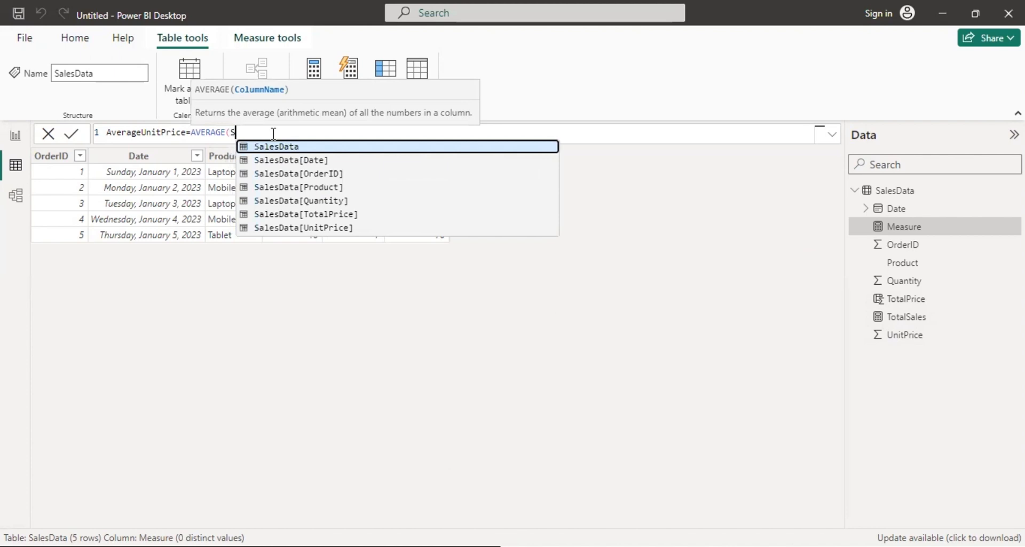
pyautogui.write('alesData')
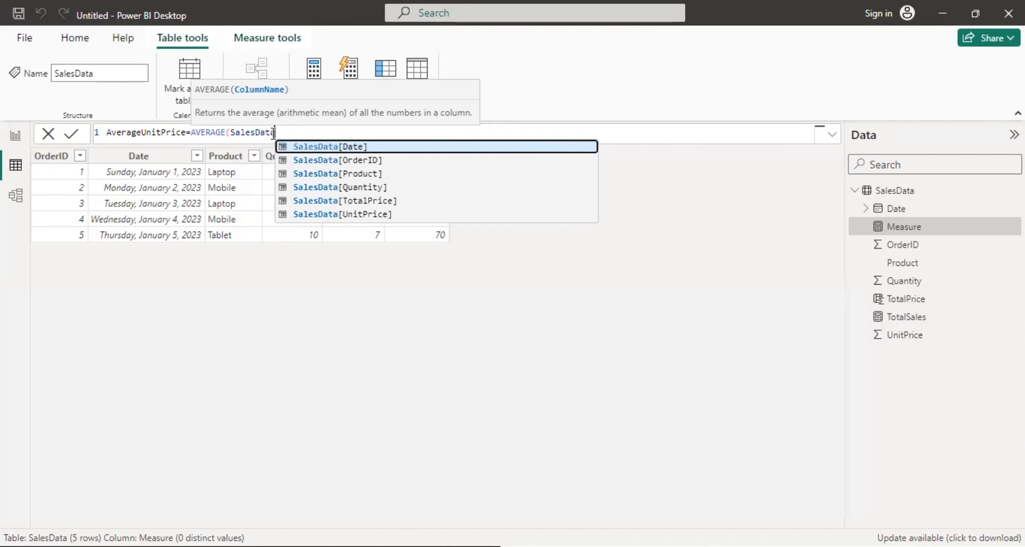
pyautogui.write('[')
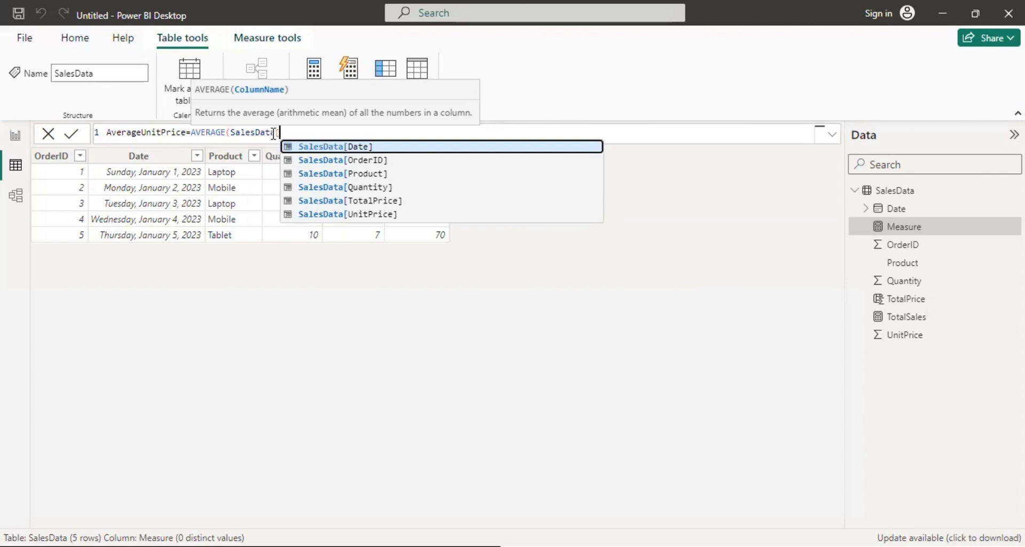
pyautogui.write('UnitPrice')
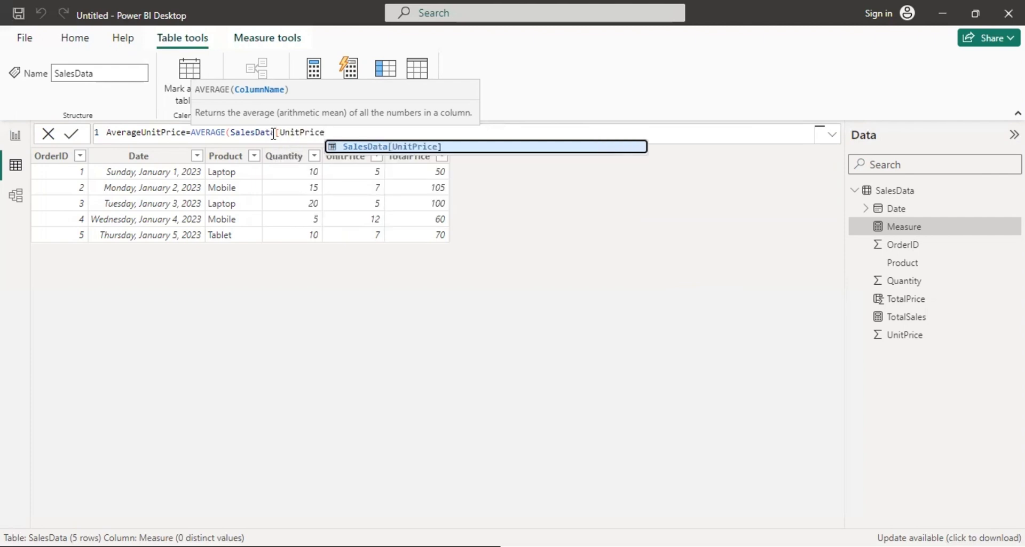
pyautogui.write(']')
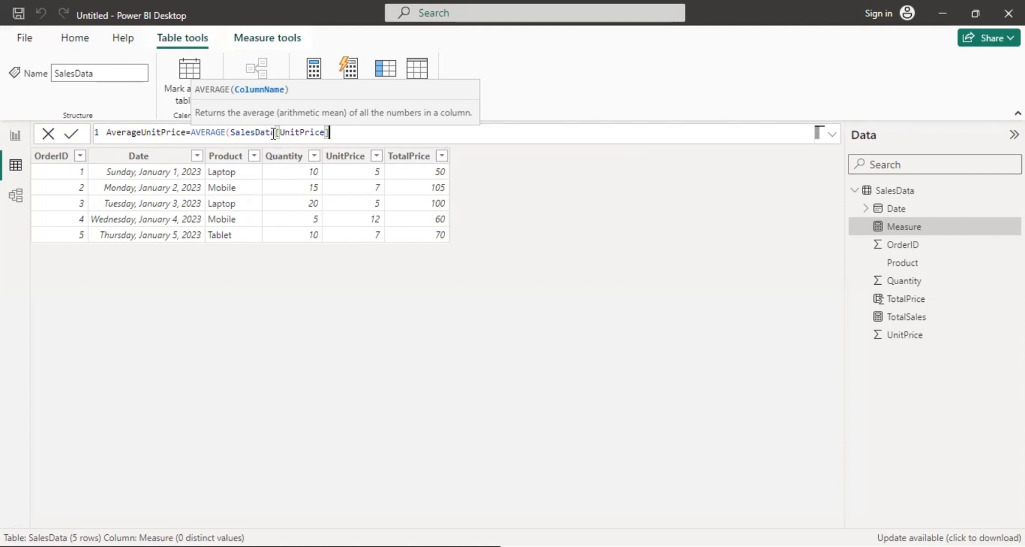
pyautogui.write(')')
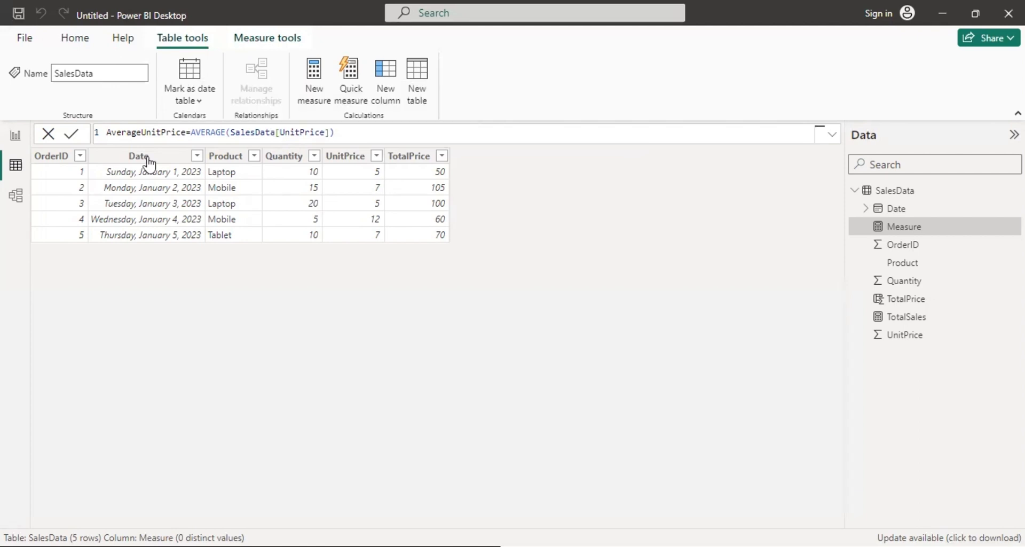
pyautogui.doubleClick(242, 133)
pyautogui.doubleClick(296, 133)
pyautogui.click(384, 133)
pyautogui.press('Return')
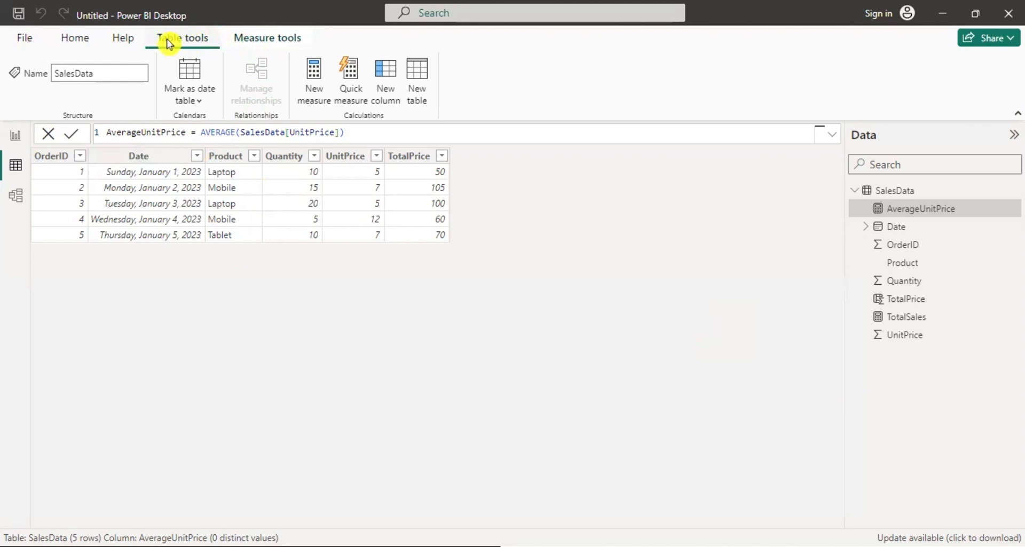
# - Create a measure in the SalesData table with the formula NumberofOrders=COUNT(SalesData[OrderID])
pyautogui.click(255, 38)
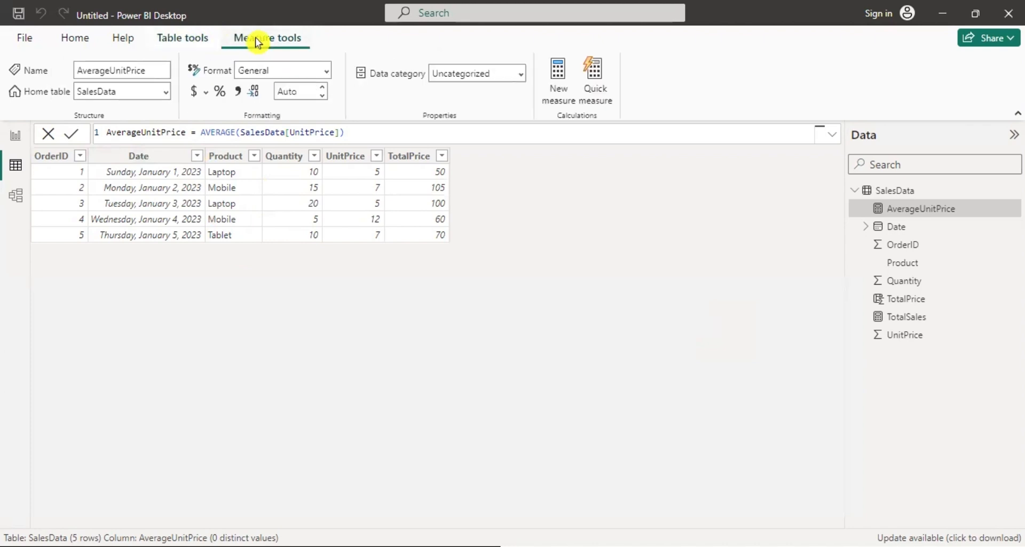
pyautogui.click(558, 88)
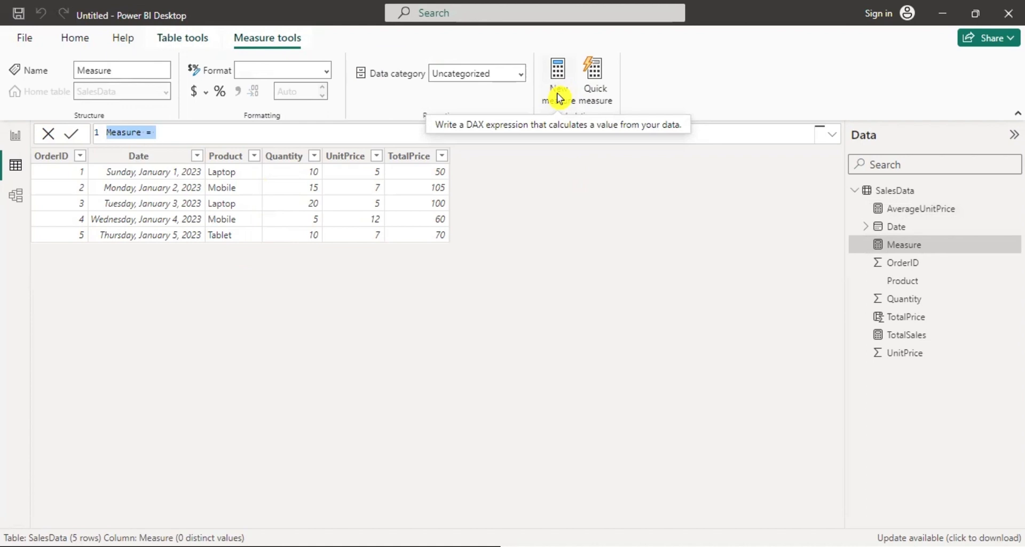
pyautogui.write('Numberof ')
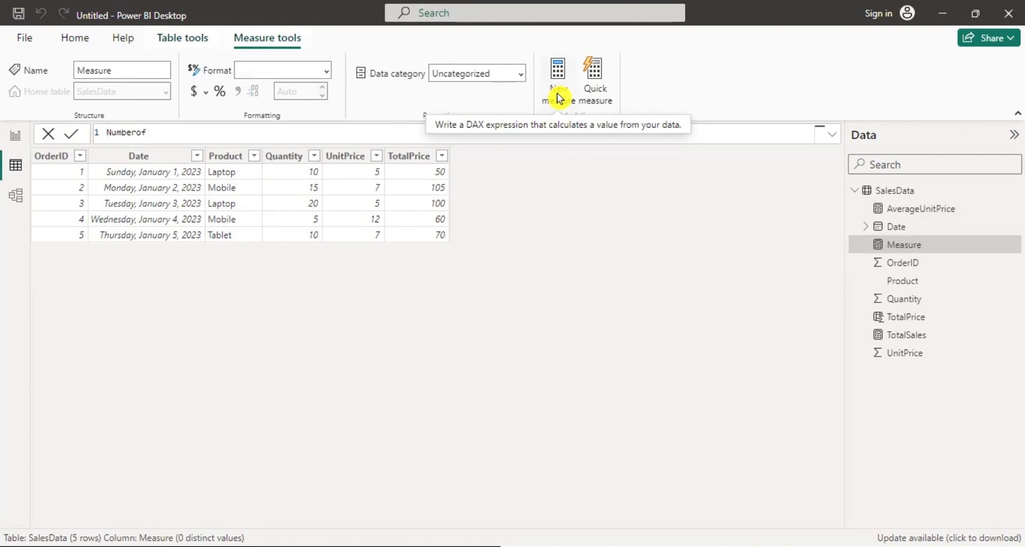
pyautogui.write('Orders=COUNT')
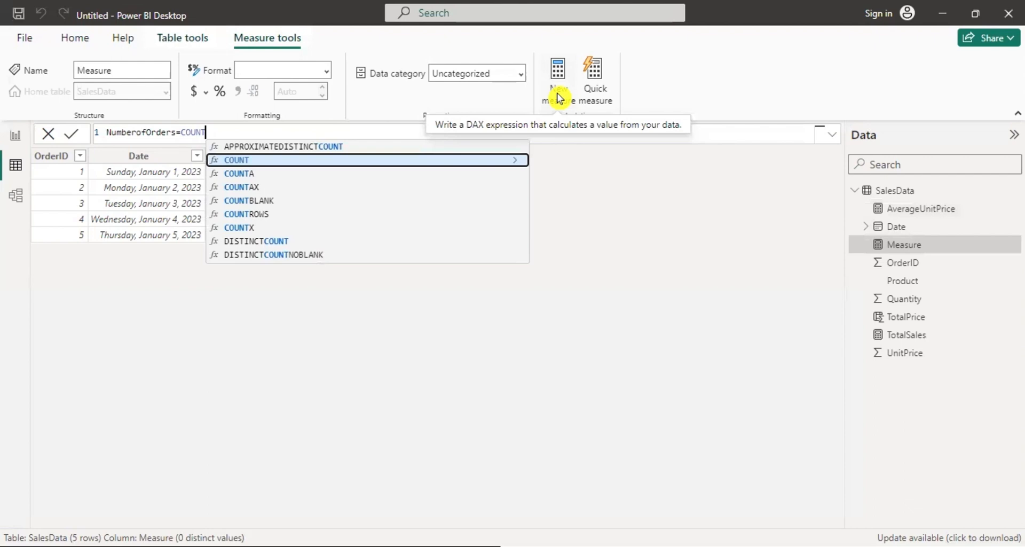
pyautogui.write('(S')
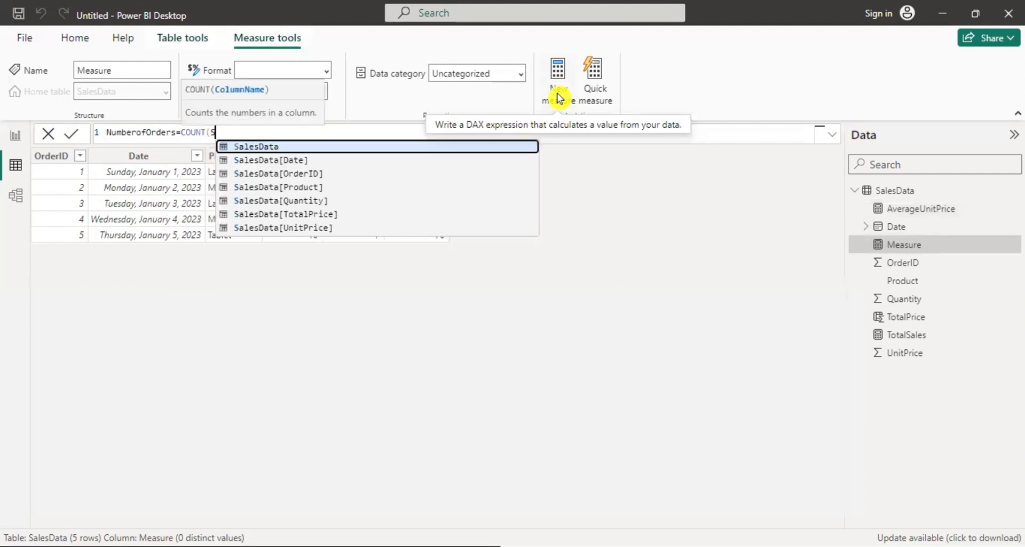
pyautogui.write('alesDa')
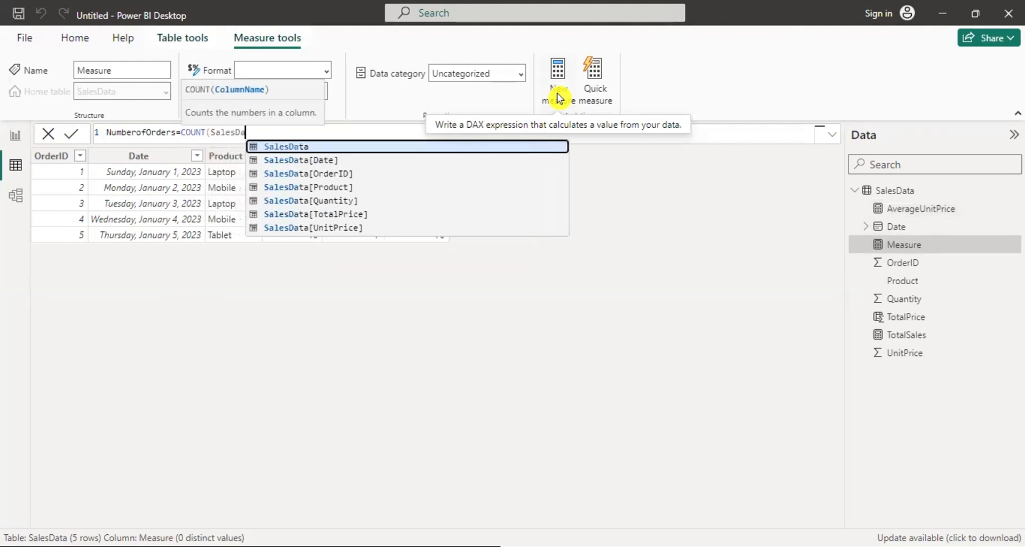
pyautogui.write('ta')
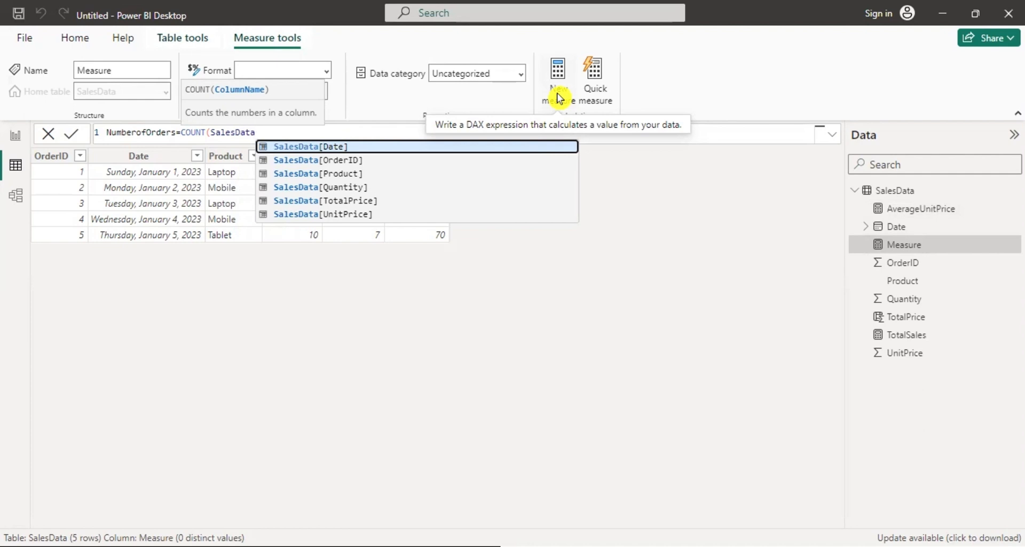
pyautogui.write('[')
pyautogui.write('Order')
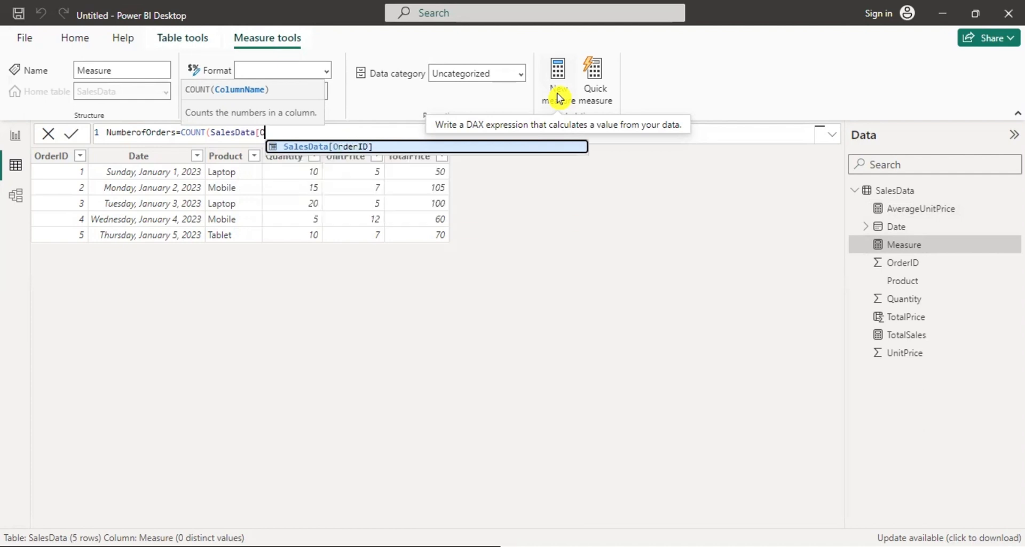
pyautogui.write('I')
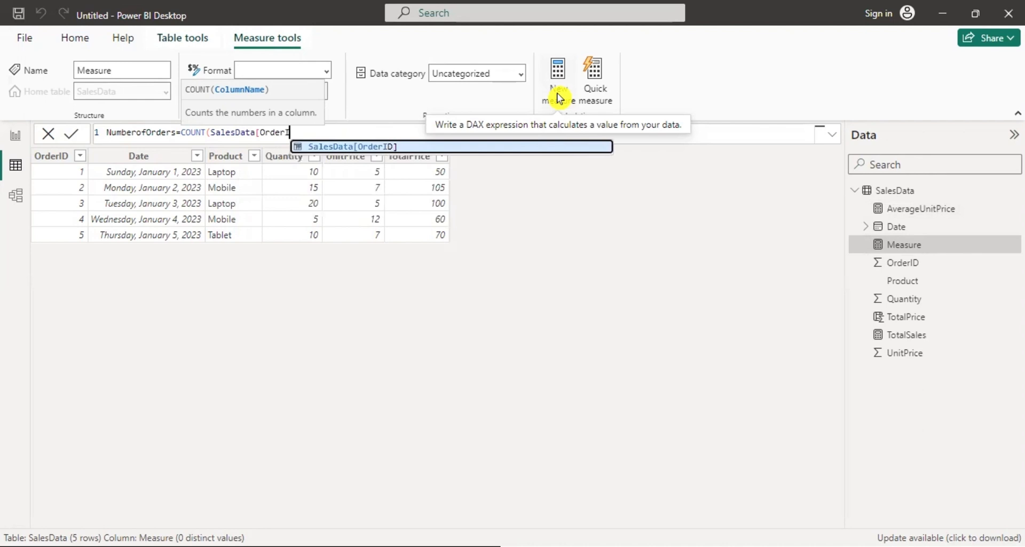
pyautogui.write('D]')
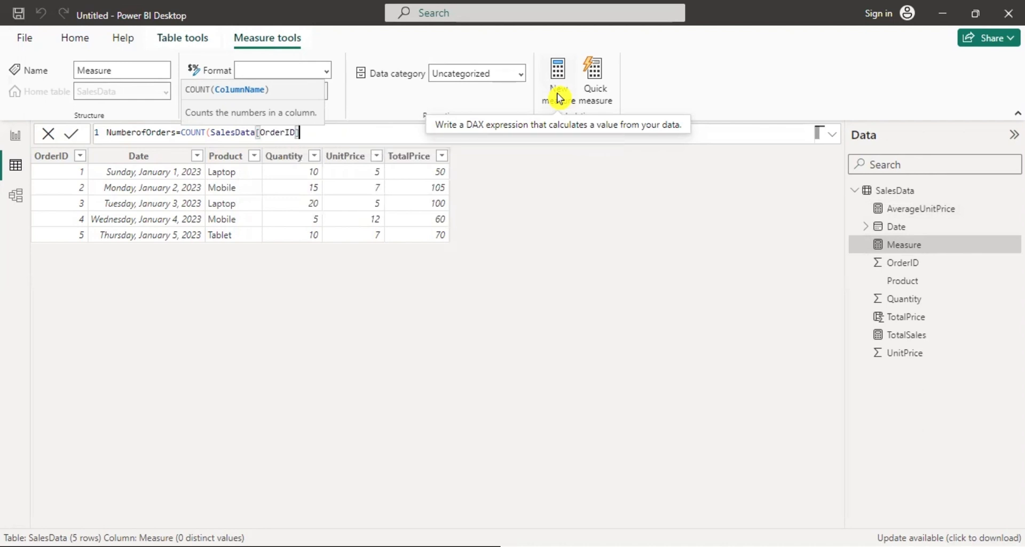
pyautogui.write(')')
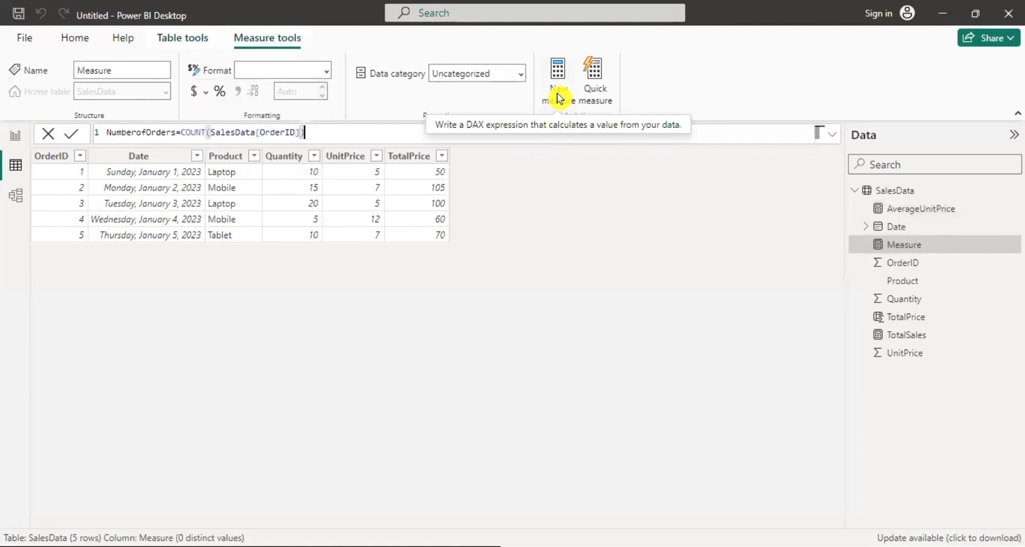
pyautogui.press('Return')
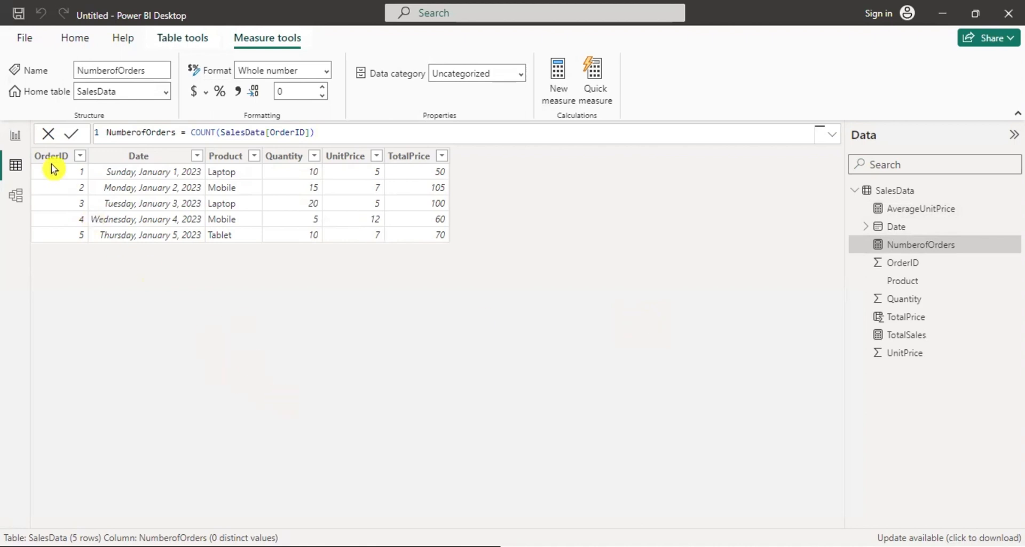
# - Add a card visual for the AverageUnitPrice measure to the empty report page in Report view
pyautogui.click(17, 136)
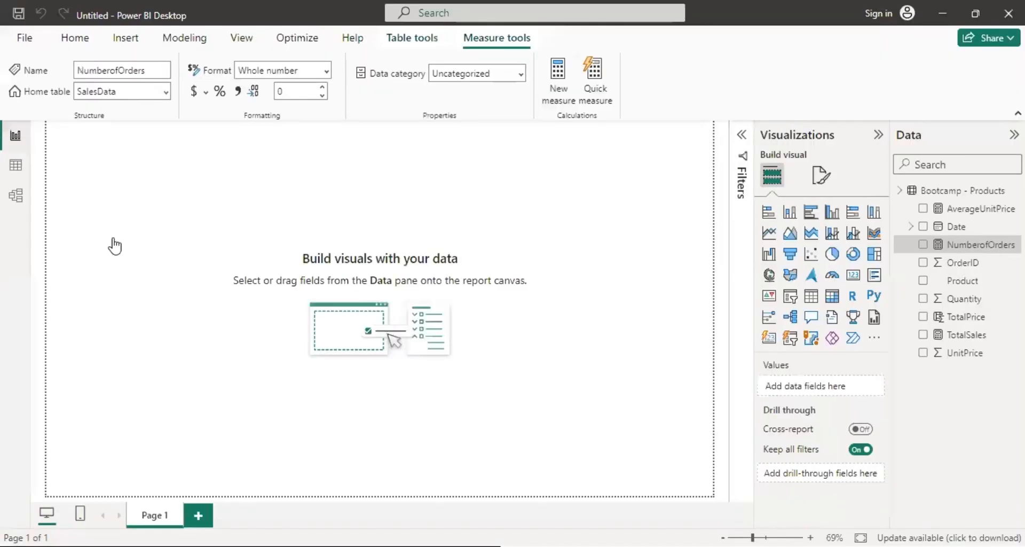
pyautogui.click(854, 276)
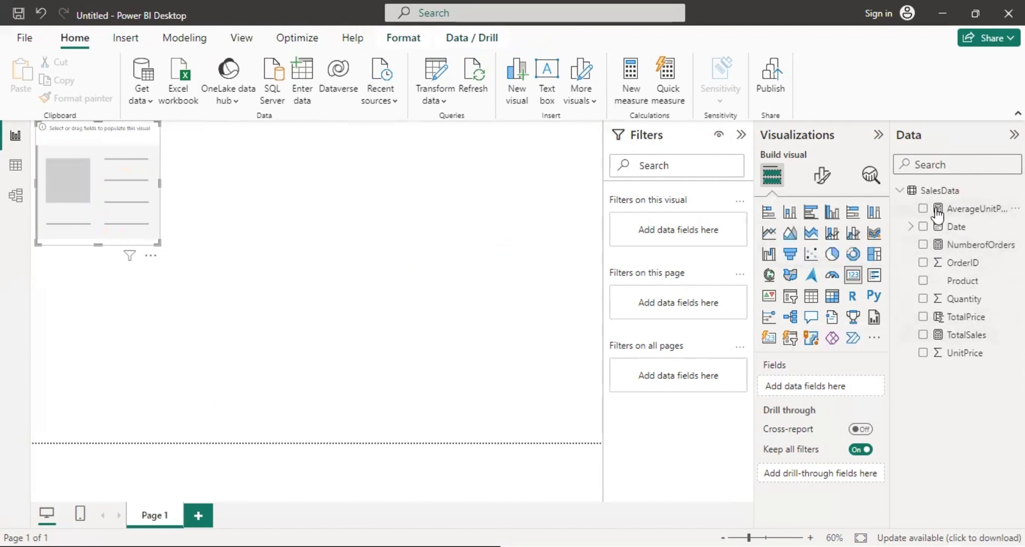
pyautogui.click(959, 210)
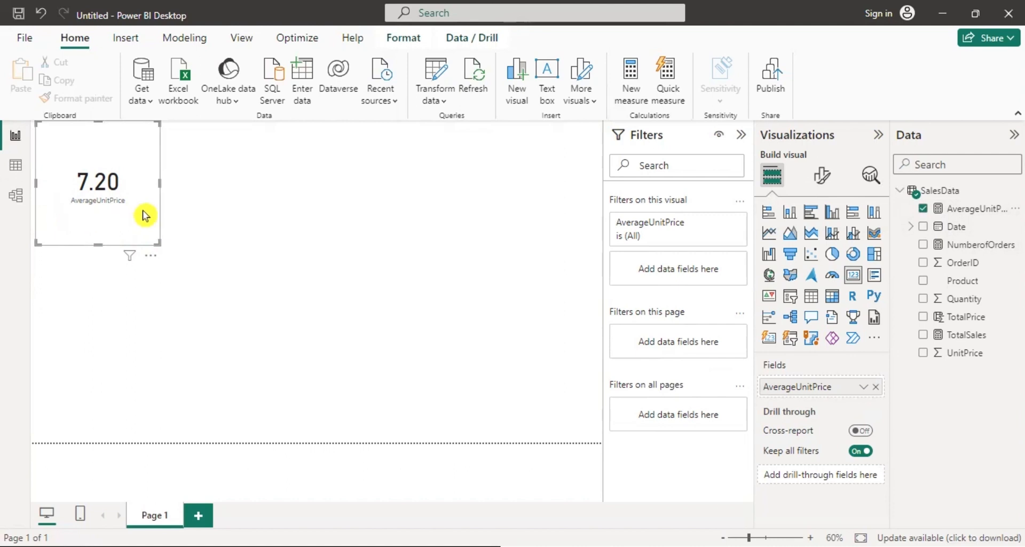
pyautogui.click(215, 211)
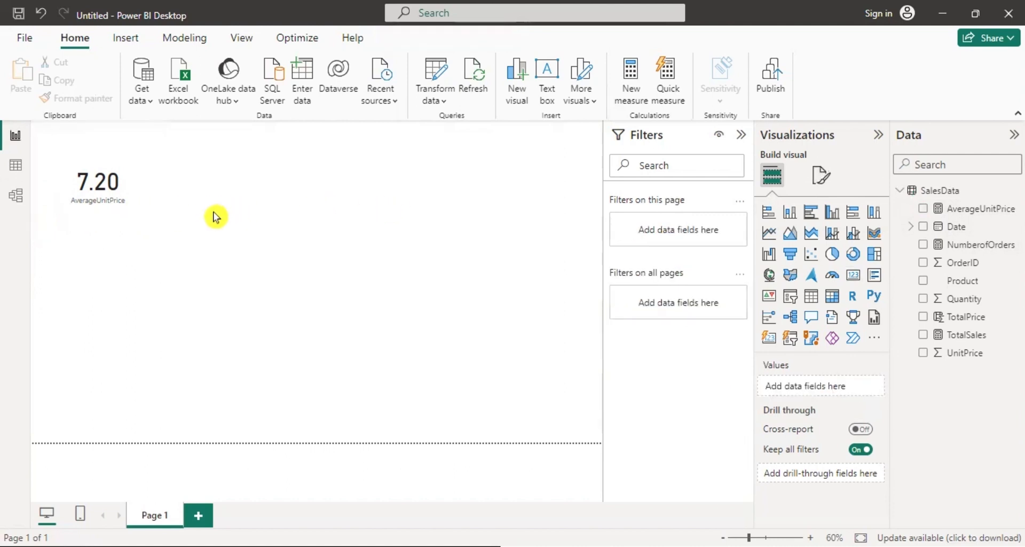
# - Add a second card beside the AverageUnitPrice card and fill it with the TotalSales measure
pyautogui.click(855, 278)
pyautogui.moveTo(67, 315); pyautogui.dragTo(208, 194)
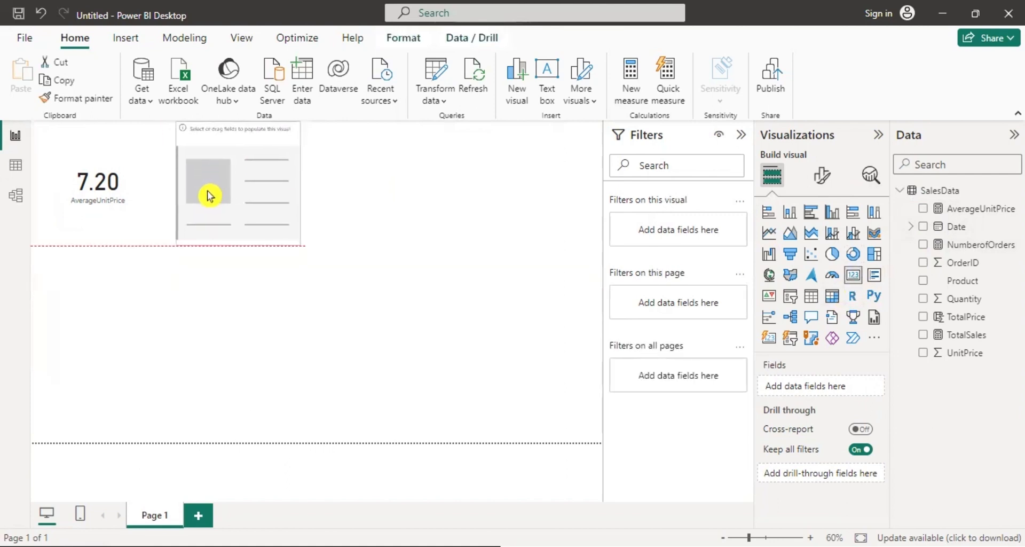
pyautogui.click(961, 337)
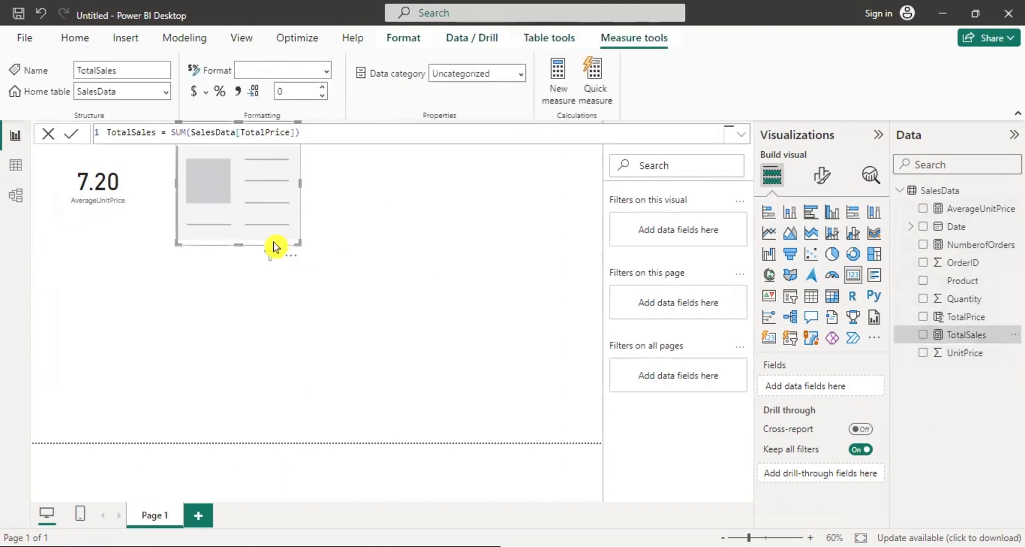
pyautogui.click(923, 335)
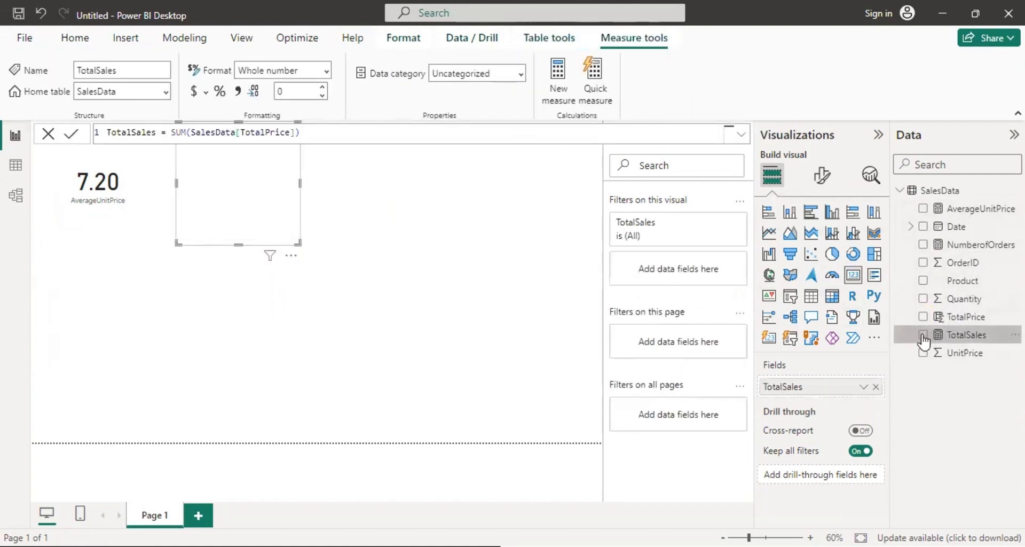
pyautogui.click(420, 278)
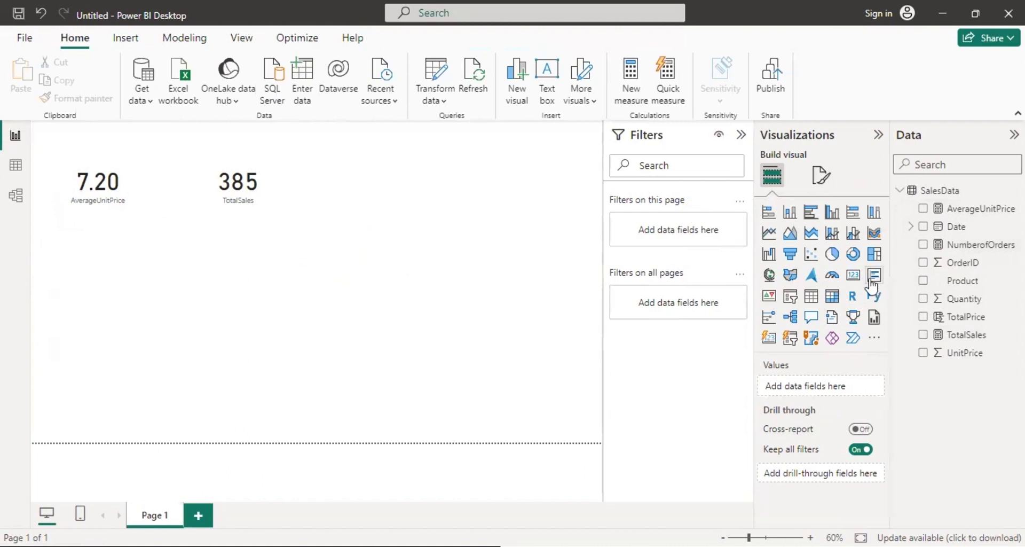
# - Add a third card for the NumberofOrders measure beside the TotalSales card, and return to Table view
pyautogui.click(853, 276)
pyautogui.moveTo(245, 263); pyautogui.dragTo(401, 176)
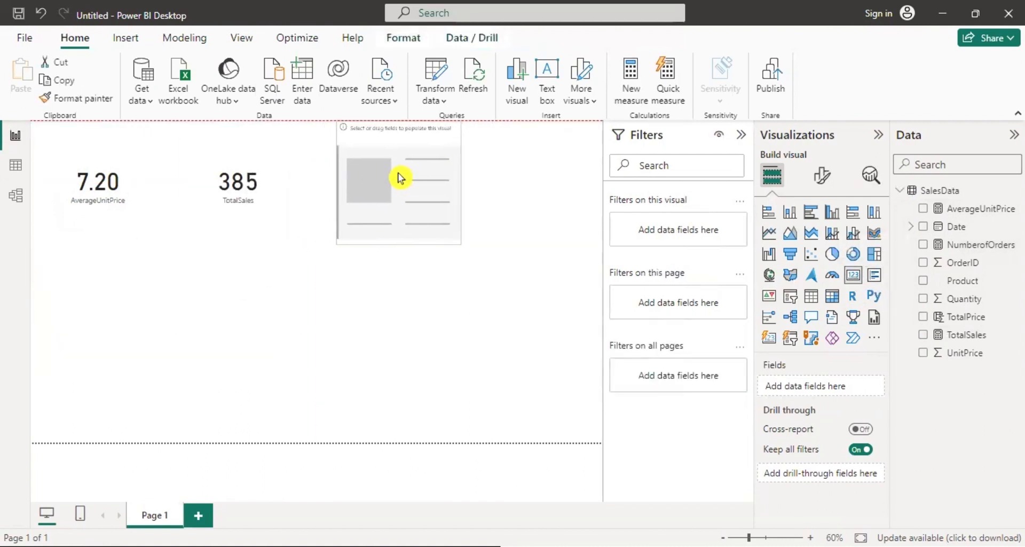
pyautogui.click(923, 244)
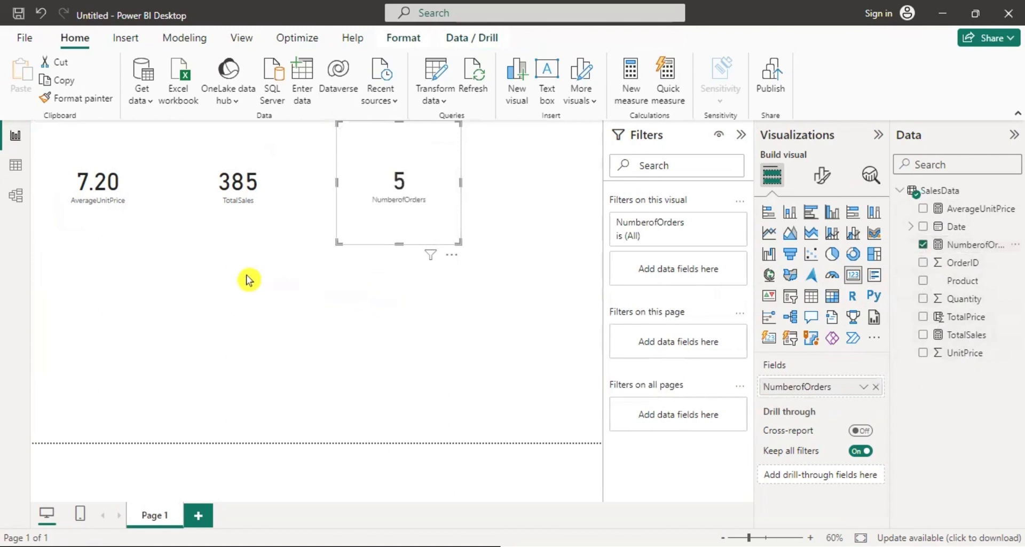
pyautogui.click(379, 283)
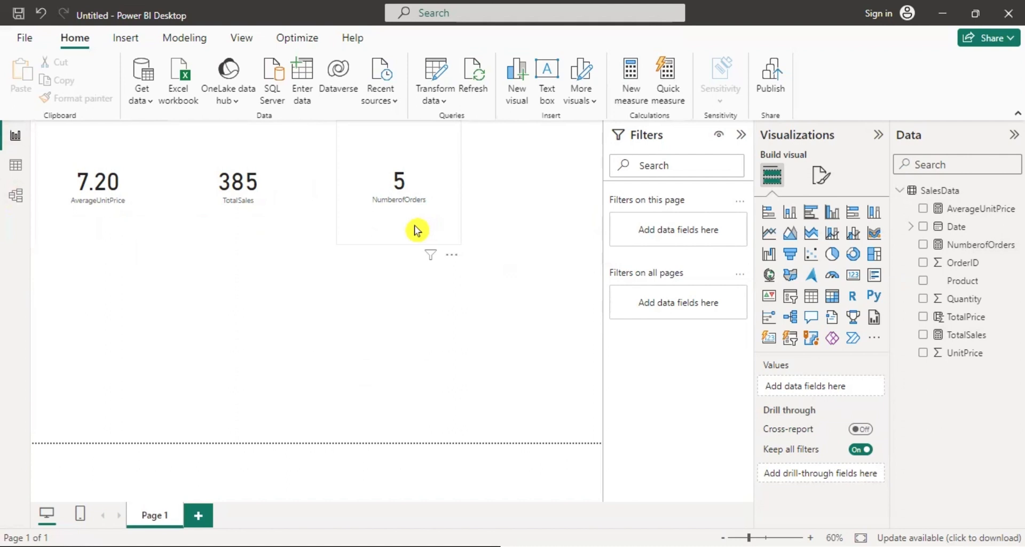
pyautogui.click(16, 165)
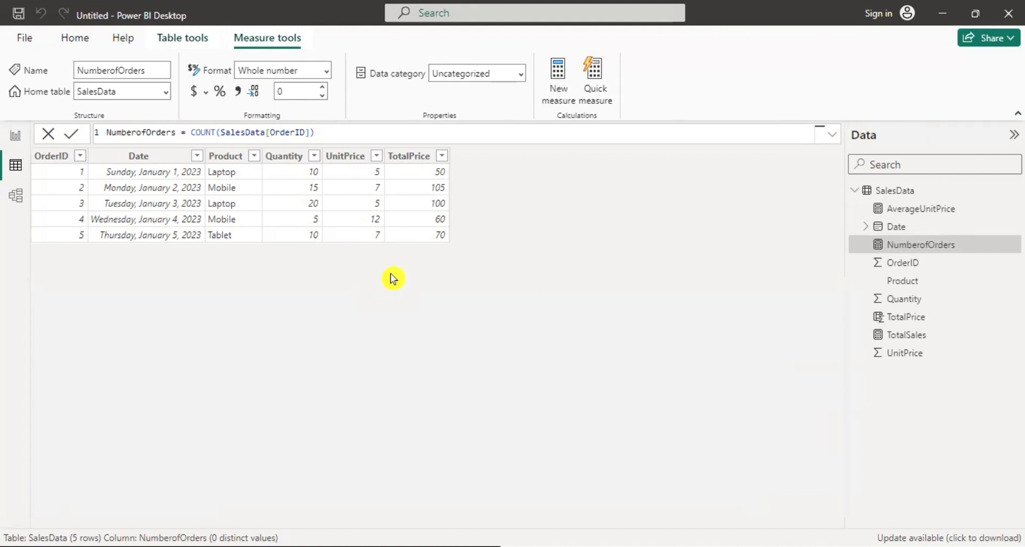
# - Add a new calculated column to the SalesData table and begin its formula with SalesCategory=IF(SalesData[
pyautogui.click(175, 42)
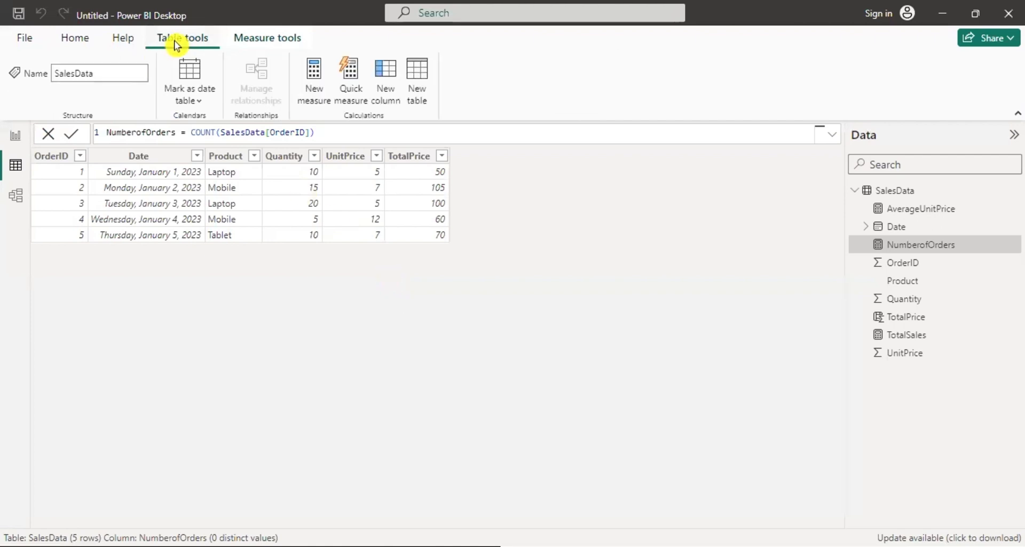
pyautogui.click(385, 92)
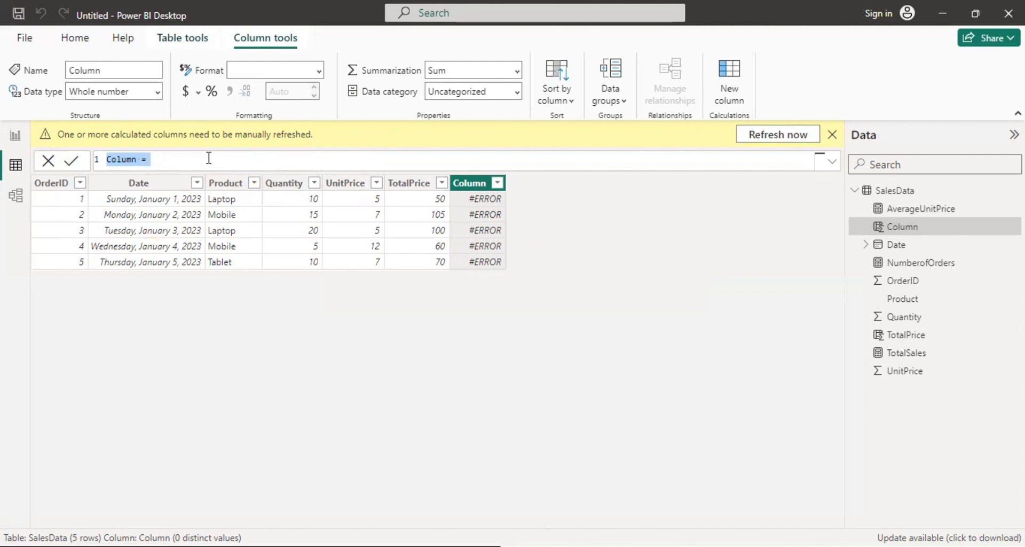
pyautogui.write('Co')
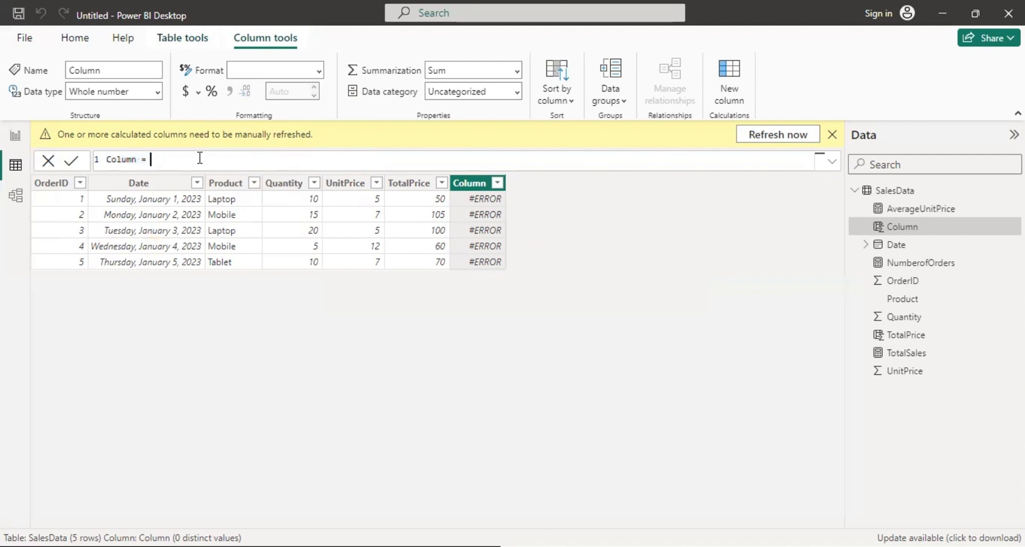
pyautogui.press('BackSpace')
pyautogui.press('BackSpace')
pyautogui.write('SalesCategory=IF(')
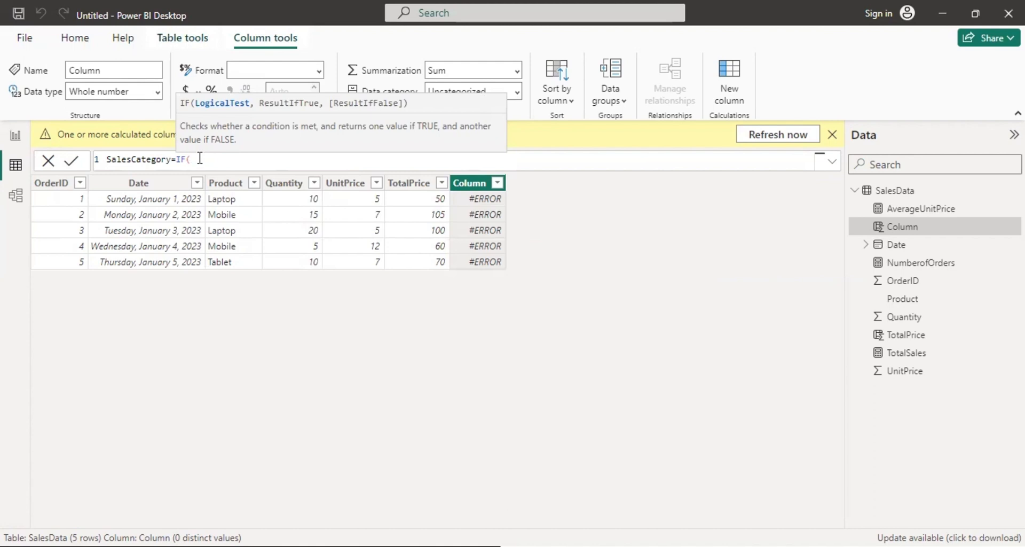
pyautogui.write('SalesData')
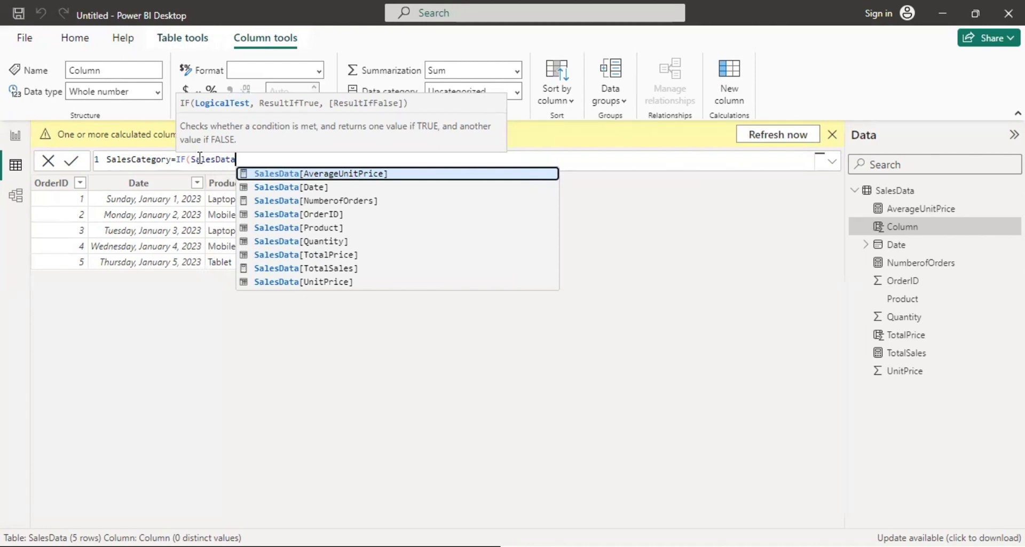
pyautogui.write('[')
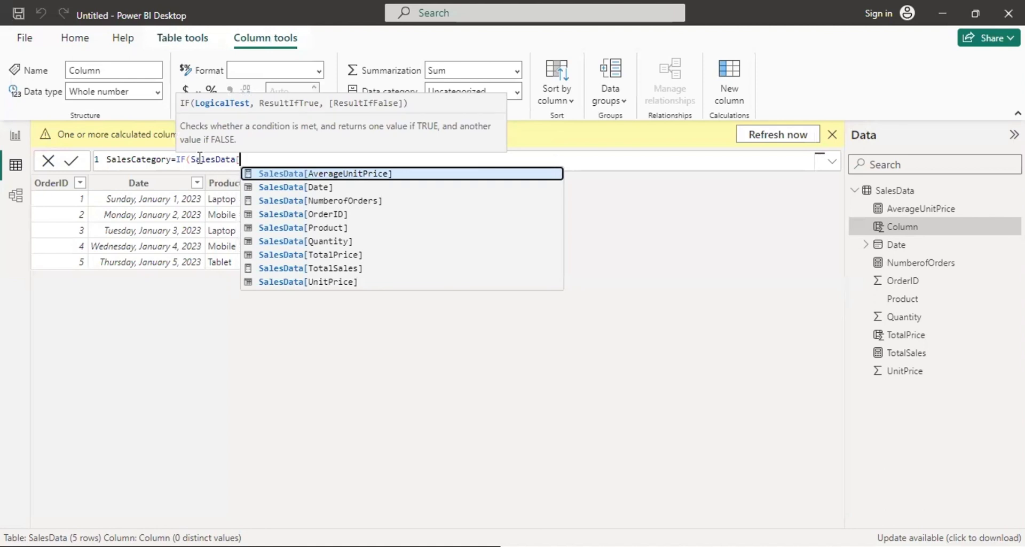
pyautogui.write('TotalP')
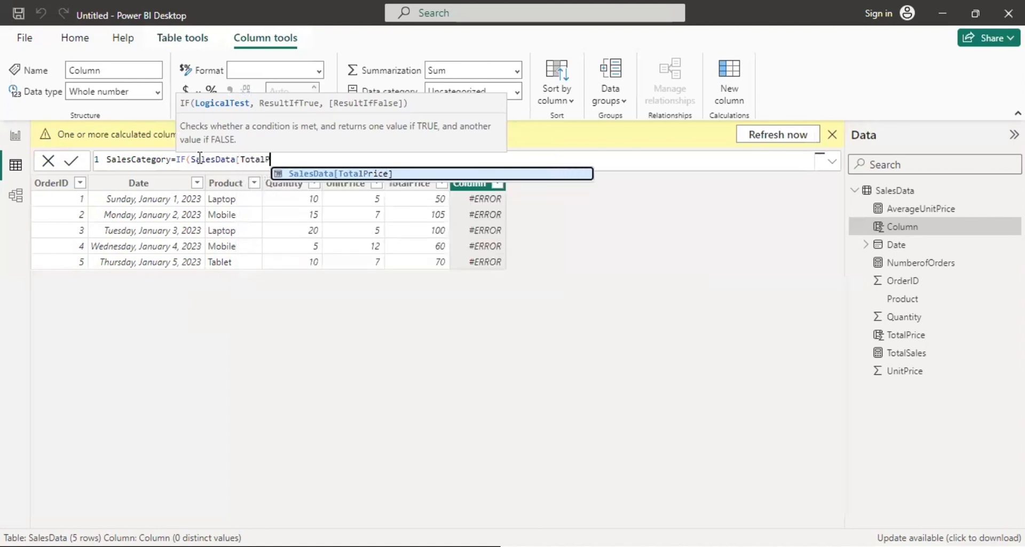
pyautogui.write('rice')
pyautogui.press('BackSpace')
pyautogui.press('BackSpace')
pyautogui.press('BackSpace')
pyautogui.press('BackSpace')
pyautogui.press('BackSpace')
pyautogui.press('BackSpace')
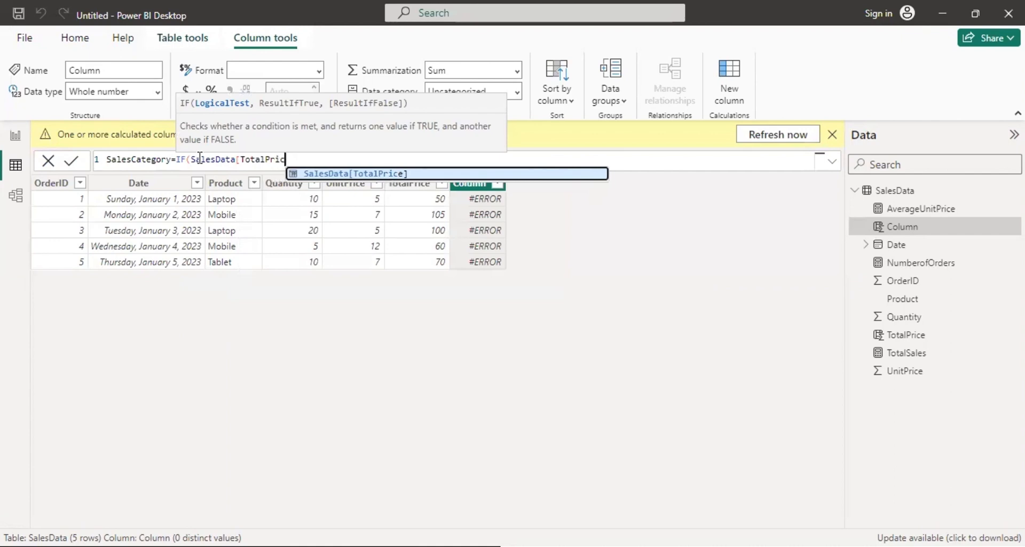
pyautogui.press('BackSpace')
pyautogui.press('BackSpace')
pyautogui.press('BackSpace')
pyautogui.press('BackSpace')
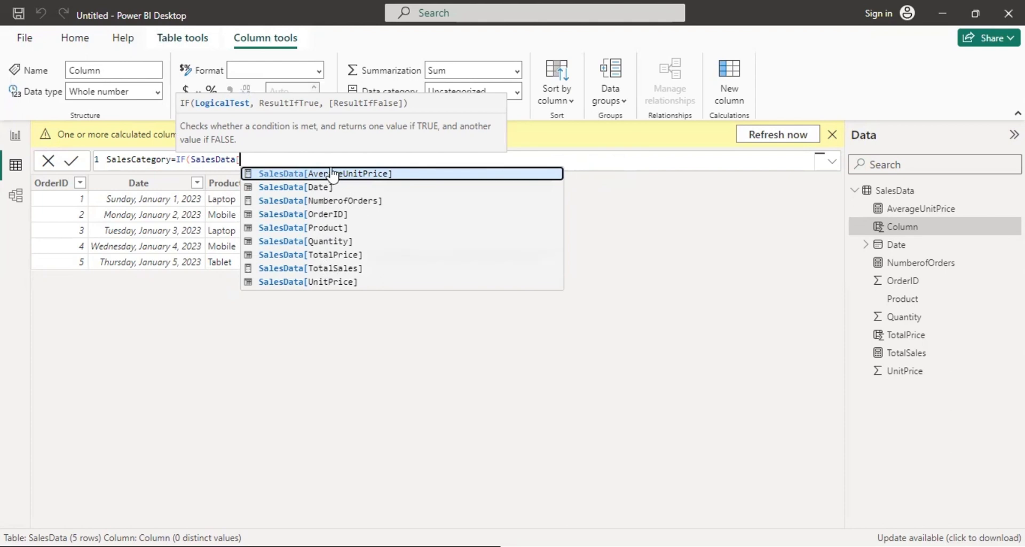
# - Complete and commit the column formula as SalesCategory=IF(SalesData[TotalPrice]>50,"High","Low")
pyautogui.write('Total')
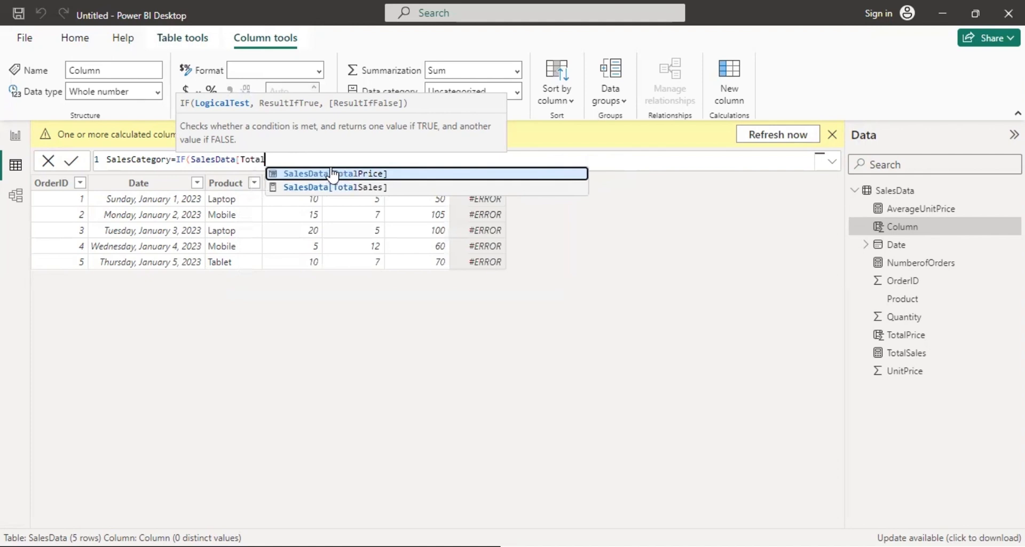
pyautogui.write('Price')
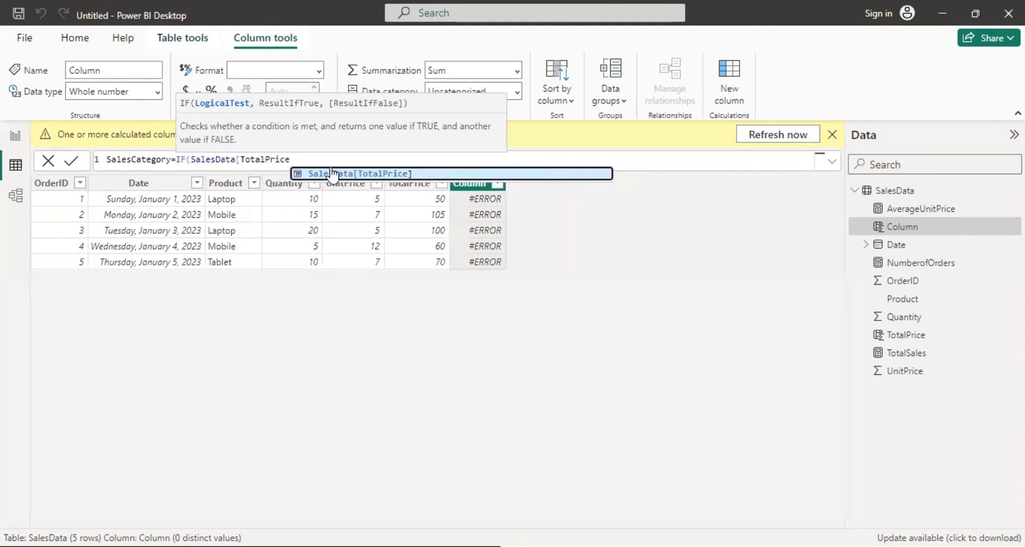
pyautogui.click(332, 173)
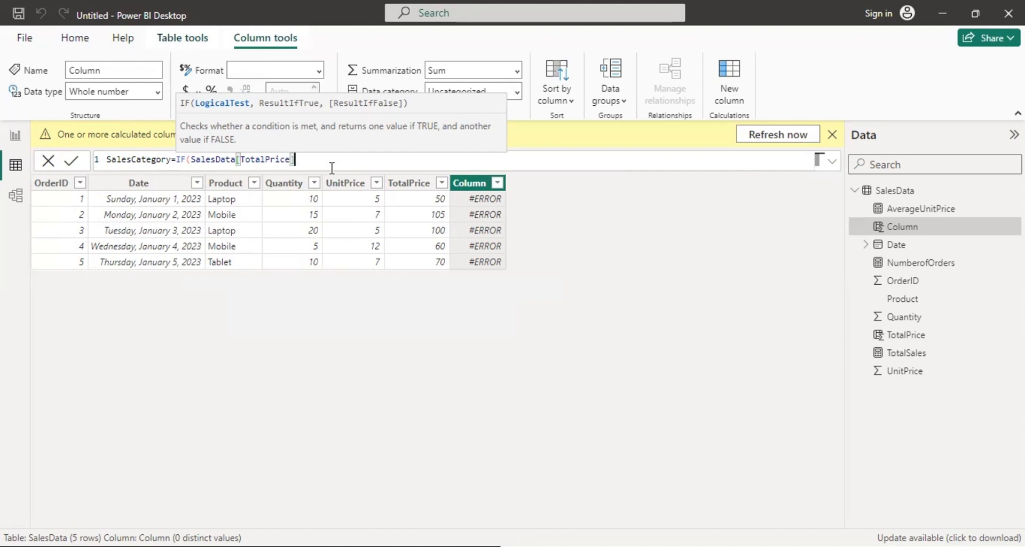
pyautogui.write(',')
pyautogui.press('BackSpace')
pyautogui.write('>50,"')
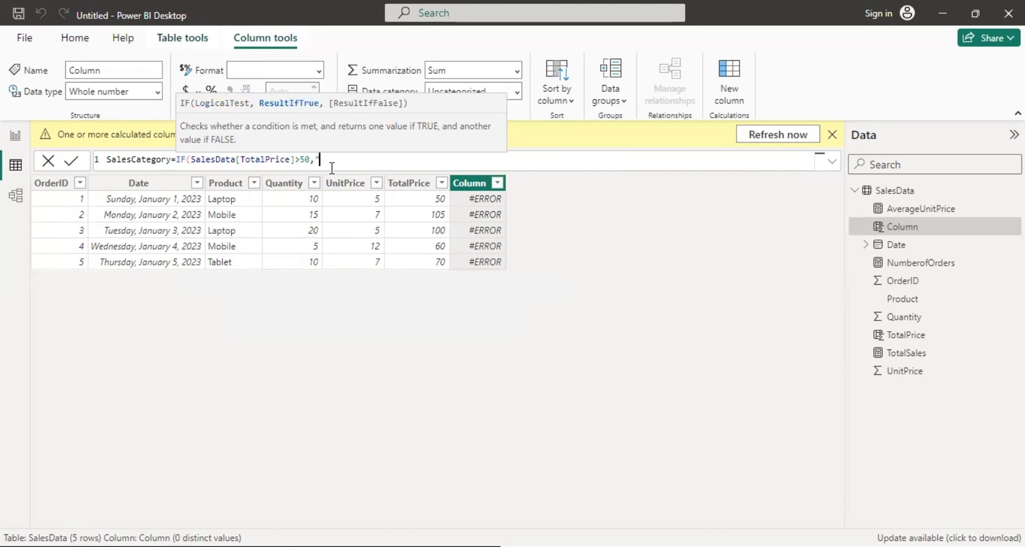
pyautogui.write('High","Low")')
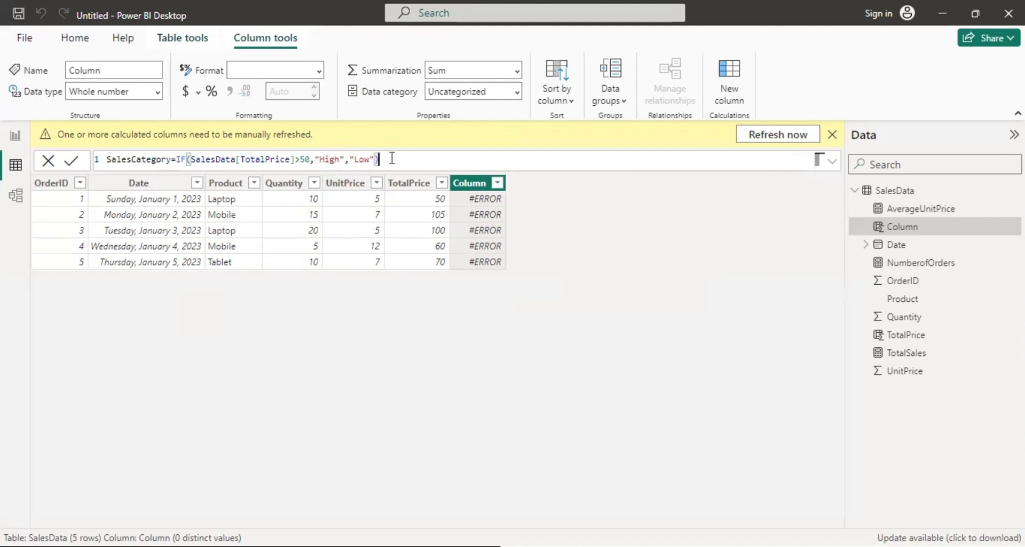
pyautogui.press('Return')
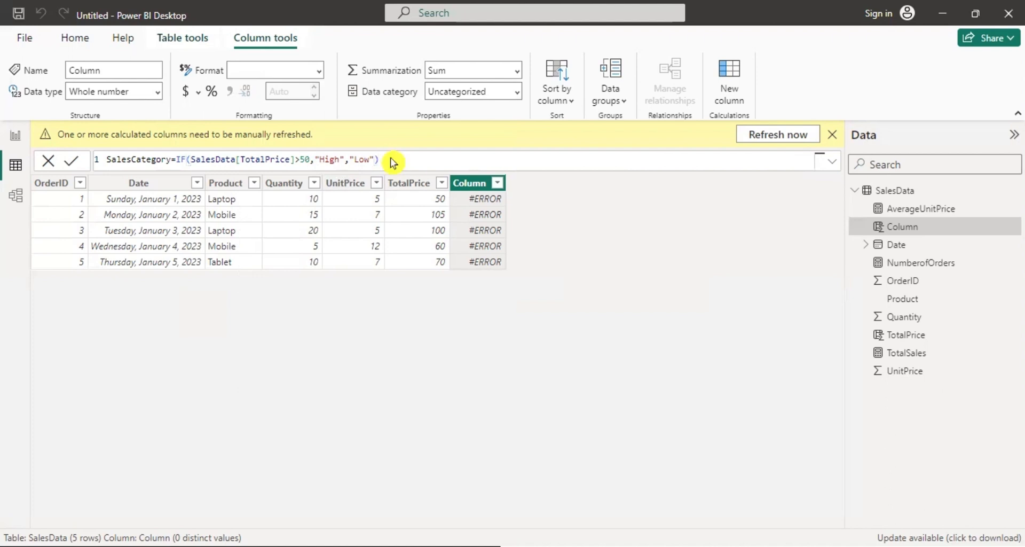